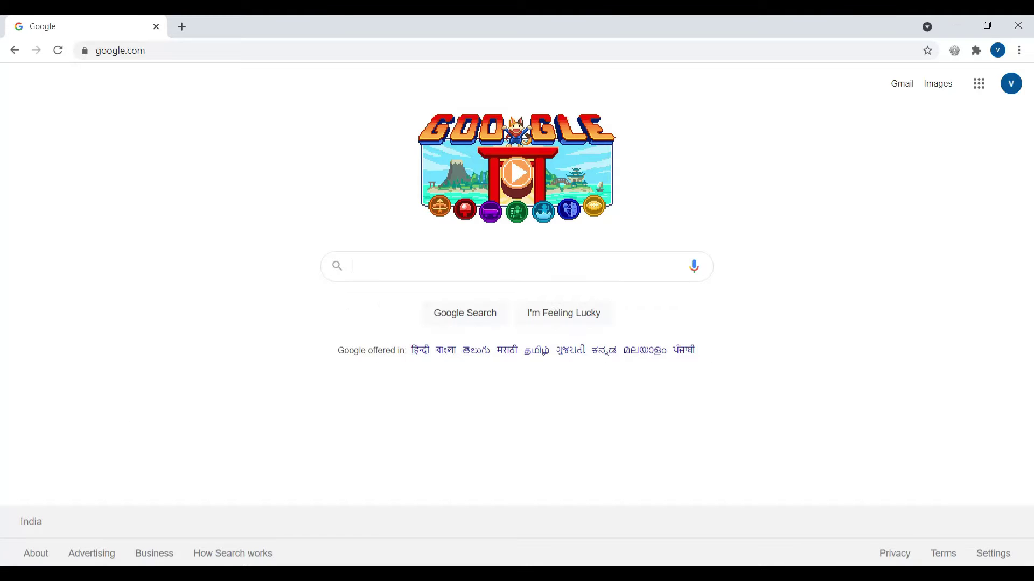
Go to student.nielit.gov.in in Chrome by accepting the address-bar autocompletion for 'ST'.
{"action": "left_click", "coordinate": [180, 52]}
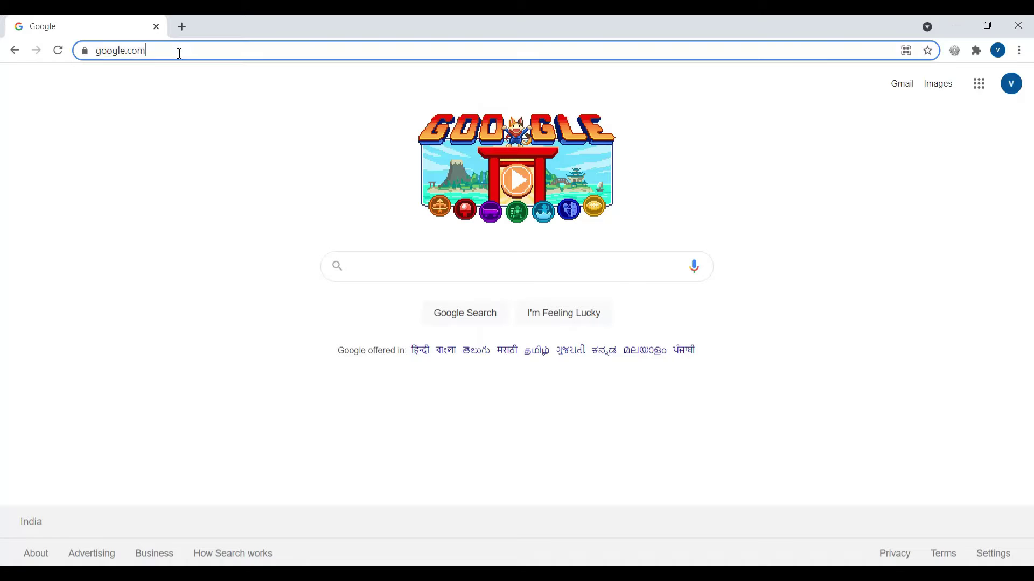
{"action": "left_click", "coordinate": [448, 273]}
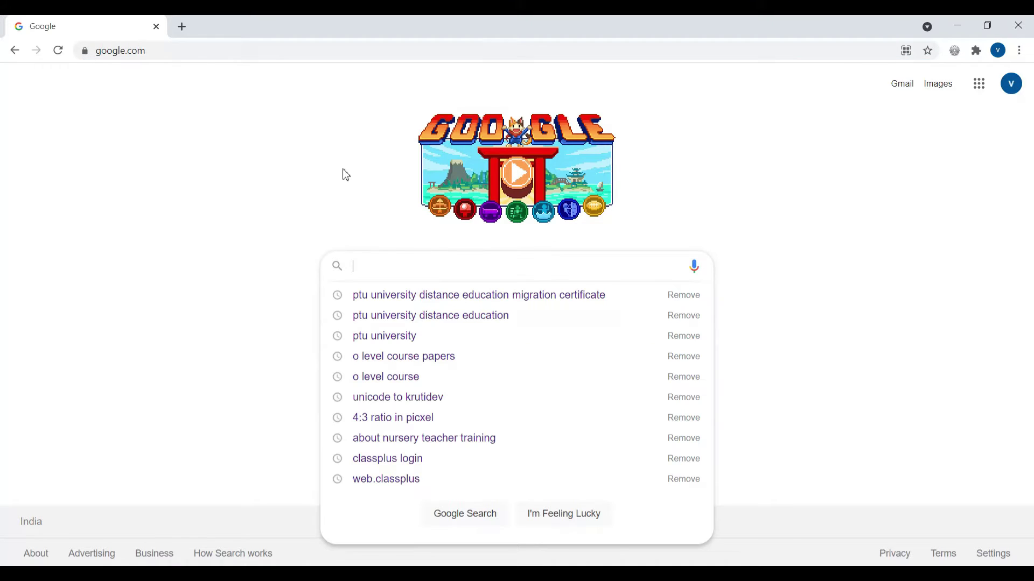
{"action": "left_click", "coordinate": [183, 49]}
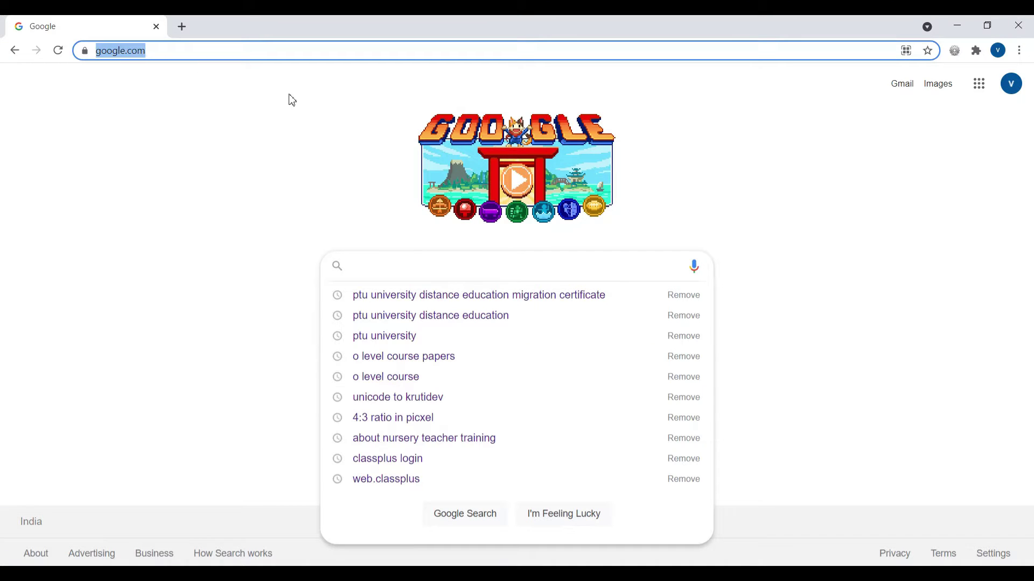
{"action": "type", "text": "STudent.nielit.gov.in"}
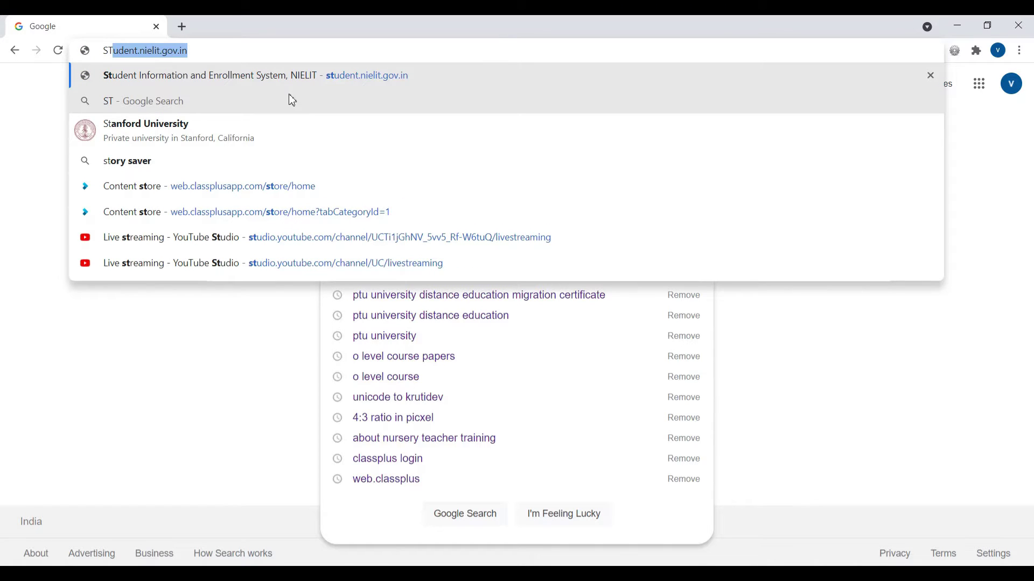
{"action": "key", "text": "Return"}
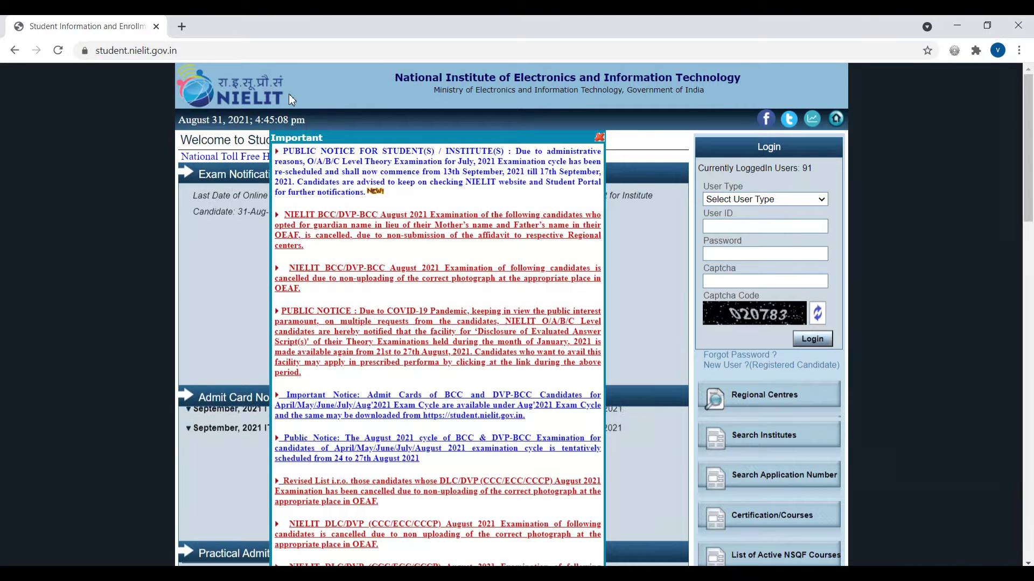
Close the Important notices popup and open the Apply Online course list.
{"action": "left_click", "coordinate": [599, 138]}
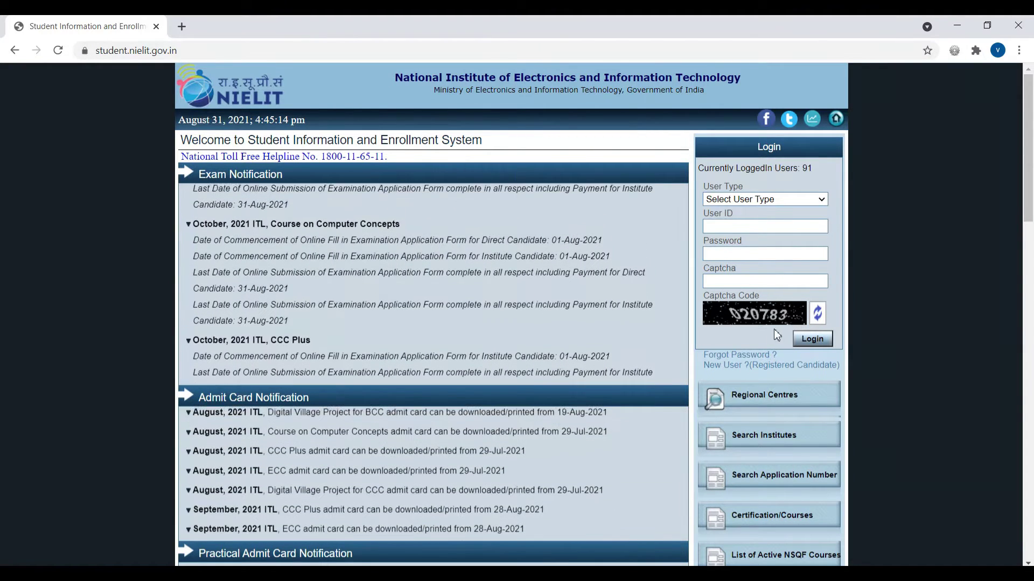
{"action": "scroll", "coordinate": [775, 331], "scroll_direction": "down", "scroll_amount": 4}
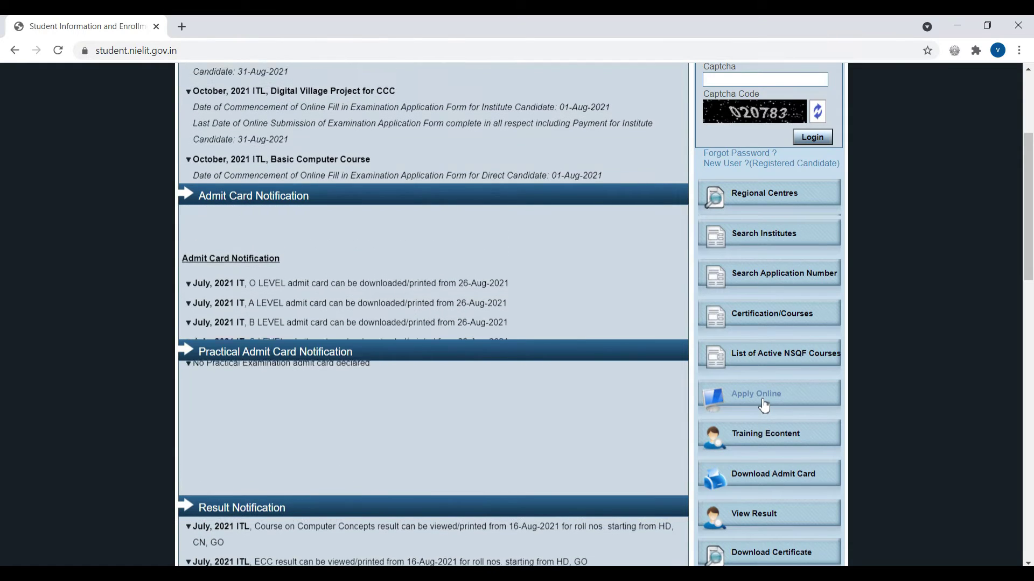
{"action": "left_click", "coordinate": [761, 400]}
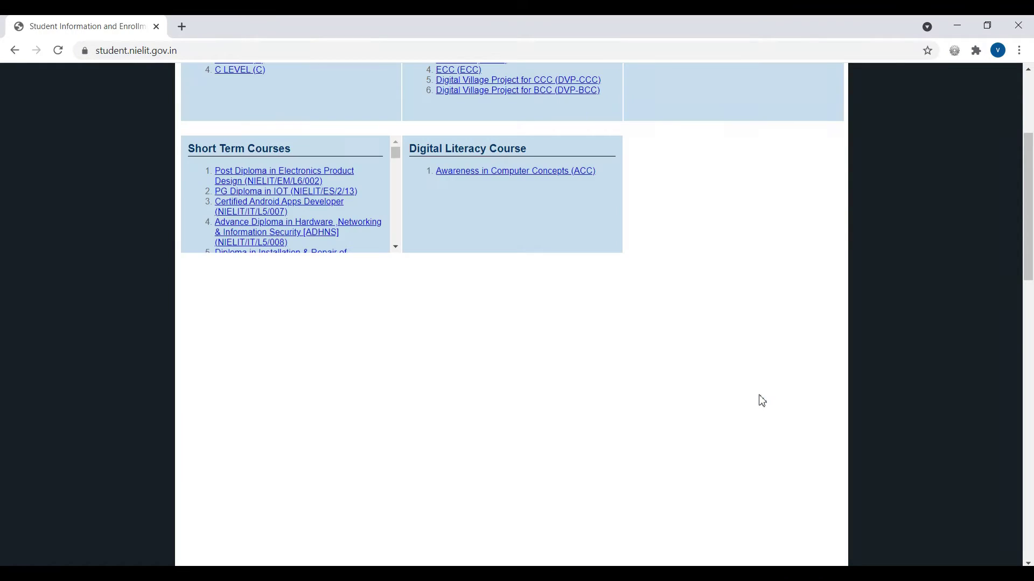
{"action": "scroll", "coordinate": [761, 400], "scroll_direction": "up", "scroll_amount": 4}
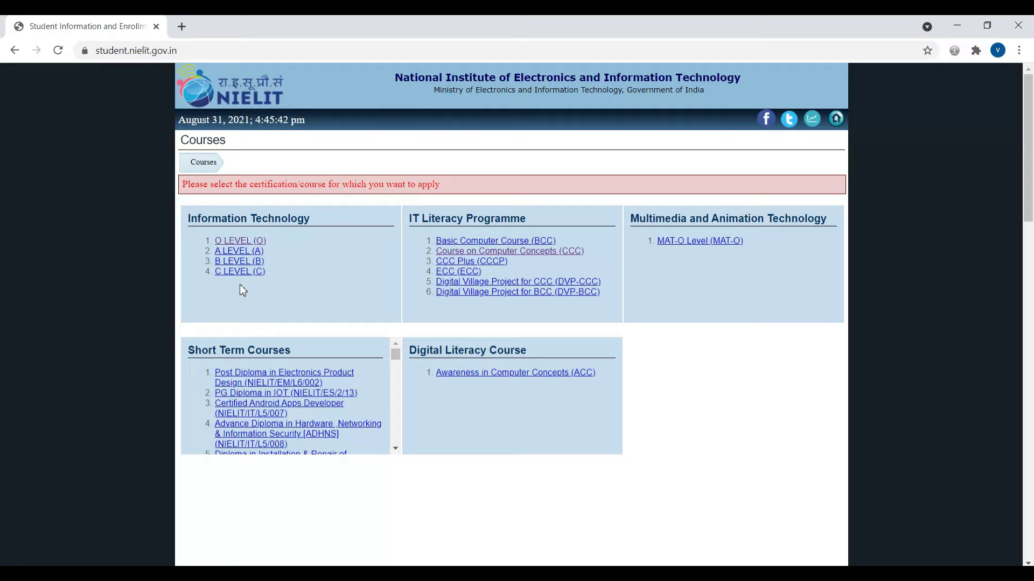
Pick O LEVEL, read the guidelines, tick the declaration and choose I Agree & Proceed.
{"action": "left_click", "coordinate": [241, 242]}
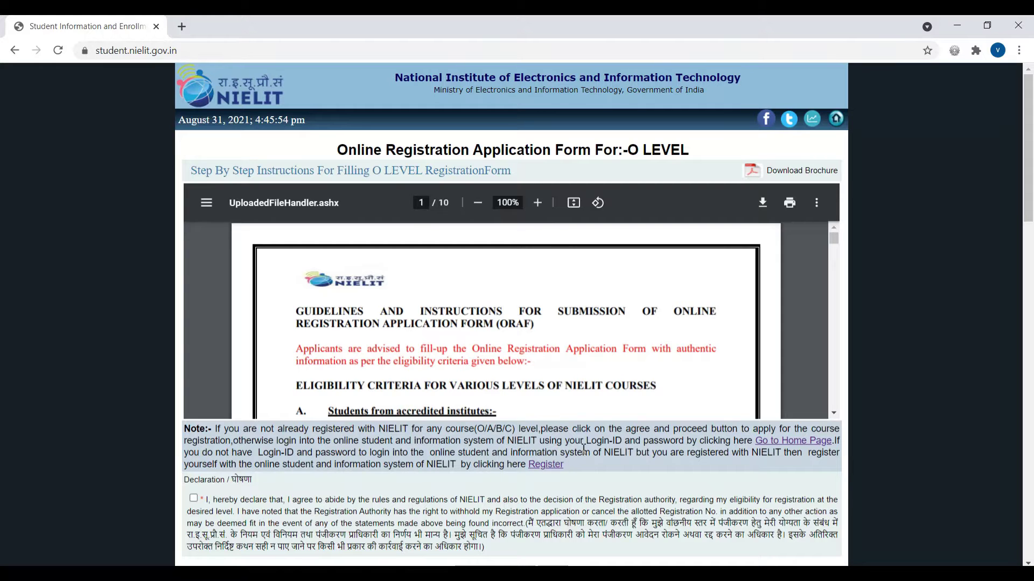
{"action": "scroll", "coordinate": [550, 308], "scroll_direction": "down", "scroll_amount": 7}
{"action": "scroll", "coordinate": [550, 310], "scroll_direction": "down", "scroll_amount": 3}
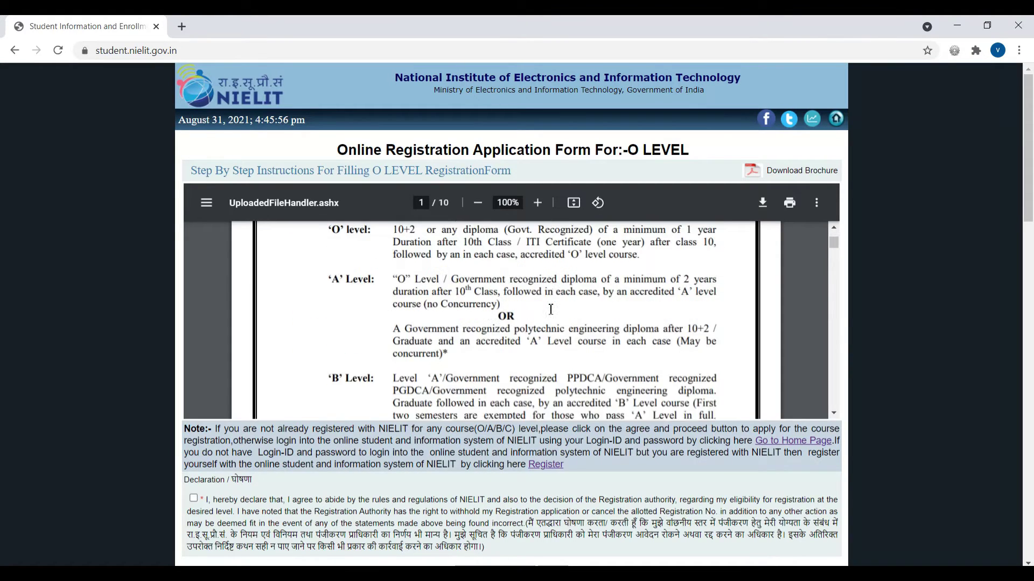
{"action": "scroll", "coordinate": [692, 277], "scroll_direction": "up", "scroll_amount": 10}
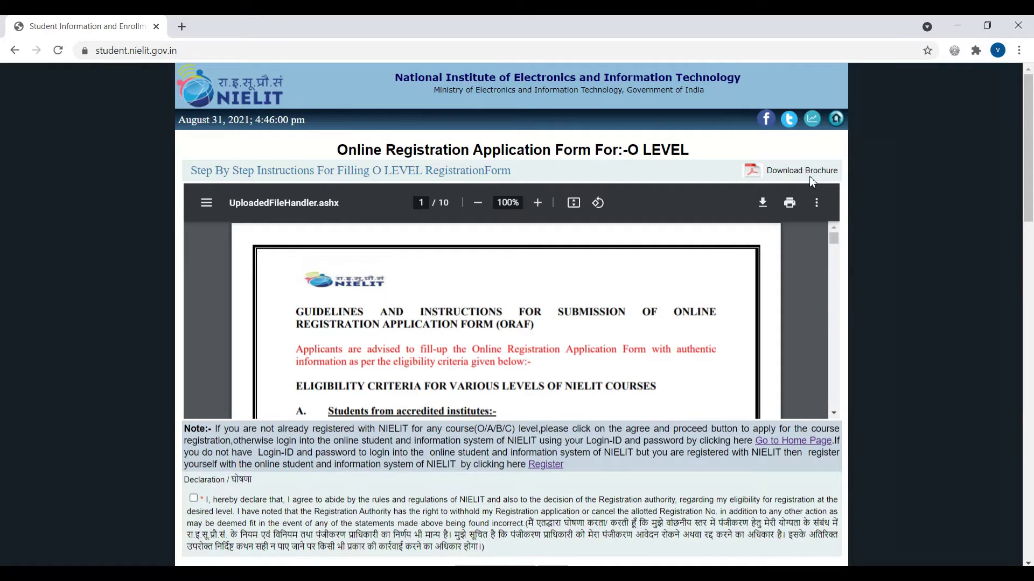
{"action": "scroll", "coordinate": [900, 350], "scroll_direction": "down", "scroll_amount": 4}
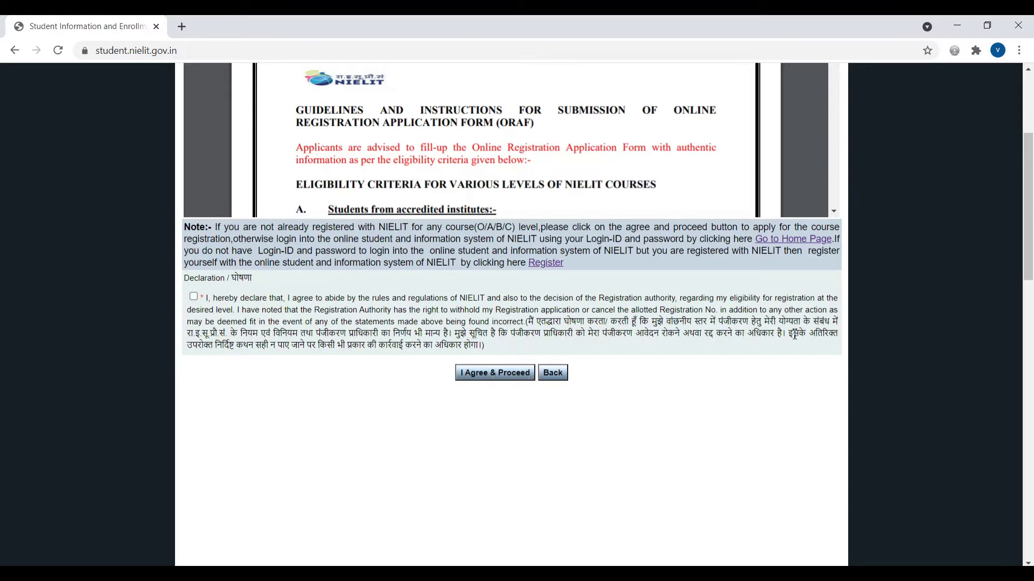
{"action": "scroll", "coordinate": [792, 333], "scroll_direction": "up", "scroll_amount": 3}
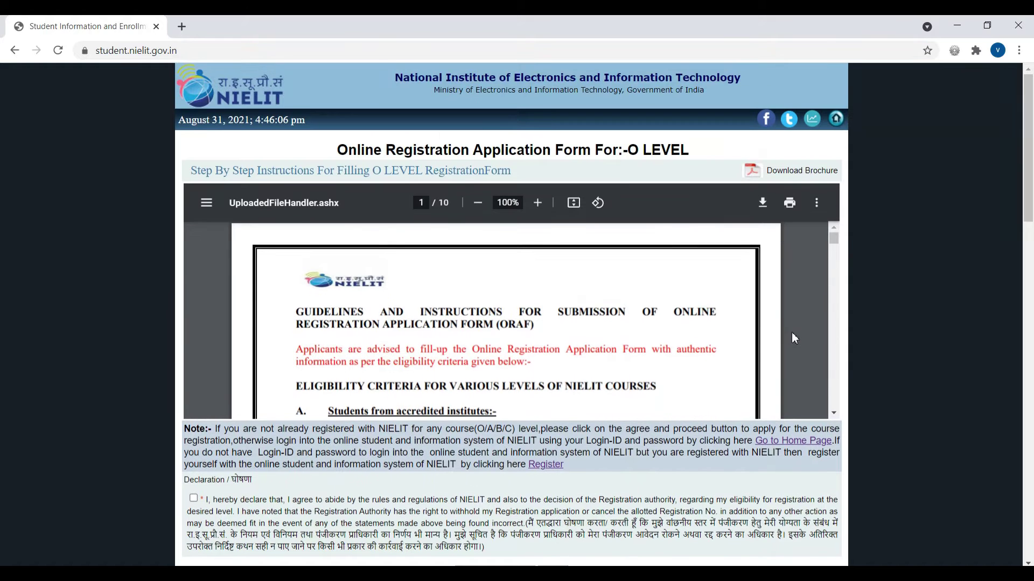
{"action": "scroll", "coordinate": [754, 344], "scroll_direction": "down", "scroll_amount": 2}
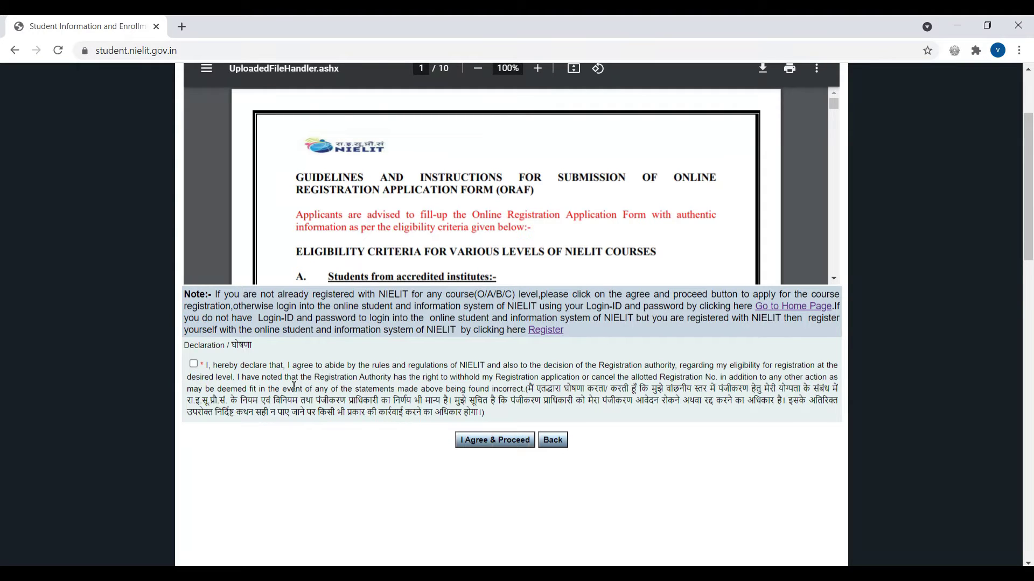
{"action": "left_click", "coordinate": [193, 364]}
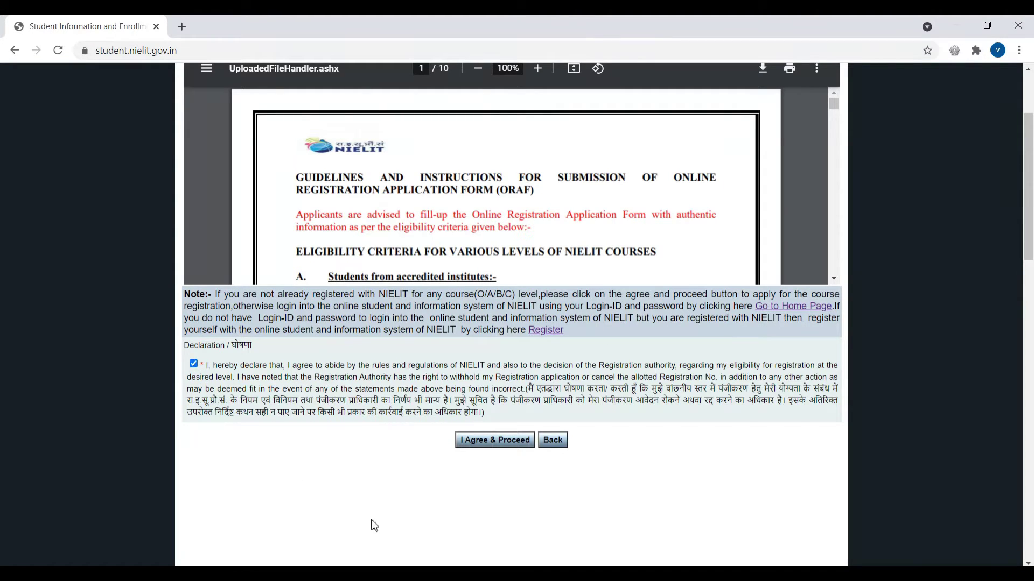
{"action": "left_click", "coordinate": [504, 445]}
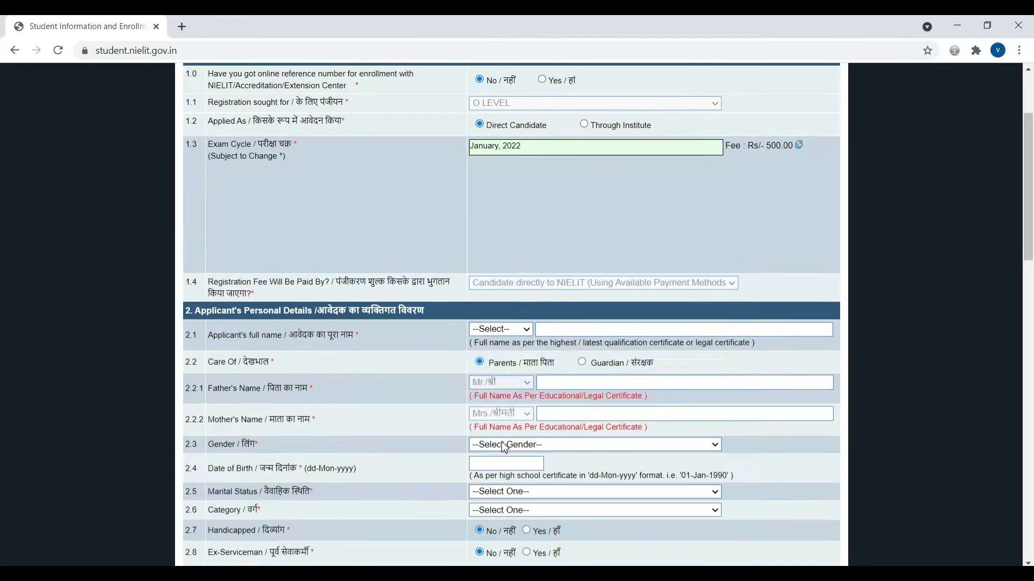
{"action": "scroll", "coordinate": [517, 398], "scroll_direction": "up", "scroll_amount": 3}
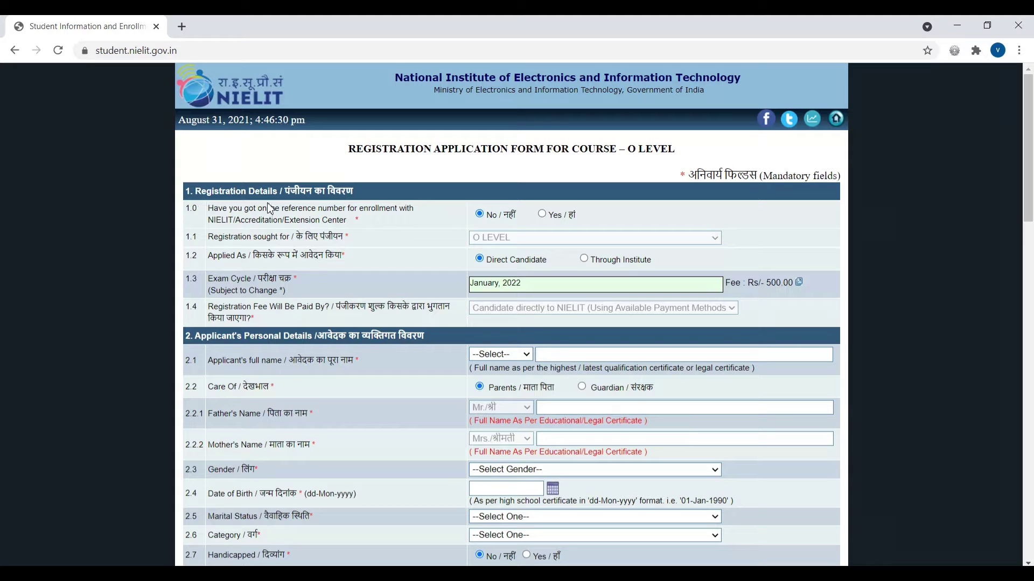
{"action": "scroll", "coordinate": [333, 257], "scroll_direction": "down", "scroll_amount": 1}
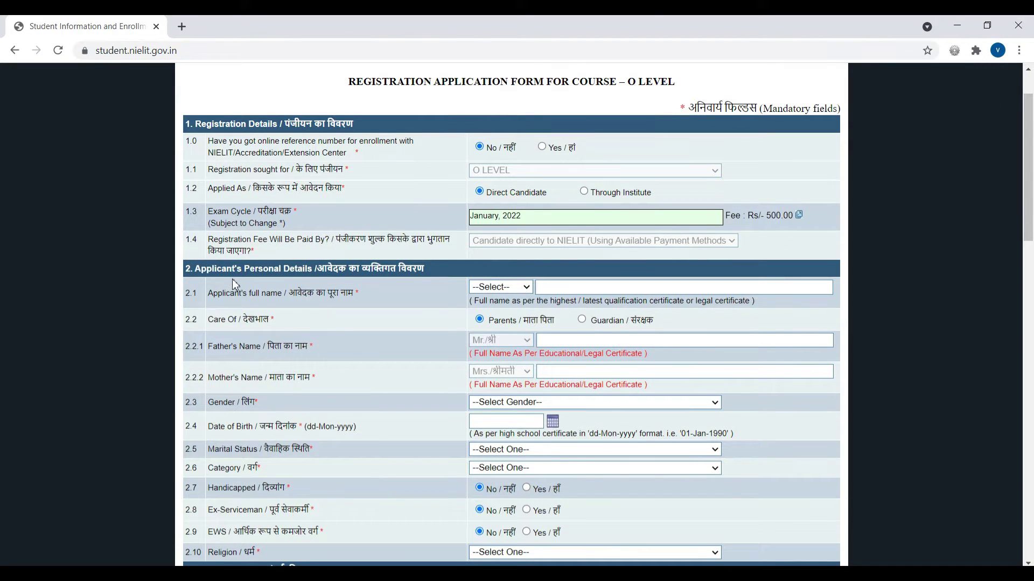
{"action": "scroll", "coordinate": [415, 318], "scroll_direction": "down", "scroll_amount": 5}
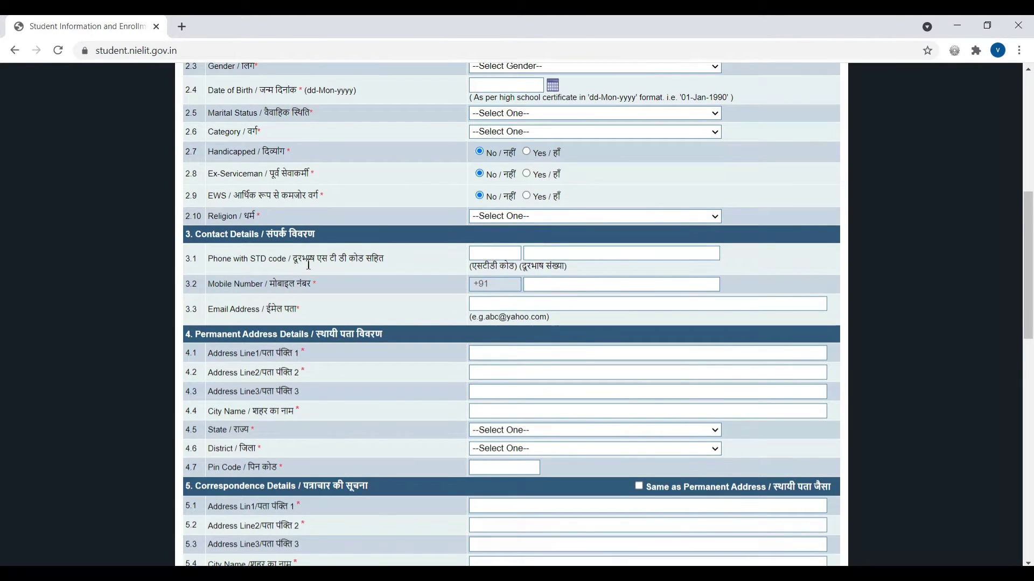
{"action": "scroll", "coordinate": [307, 259], "scroll_direction": "down", "scroll_amount": 2}
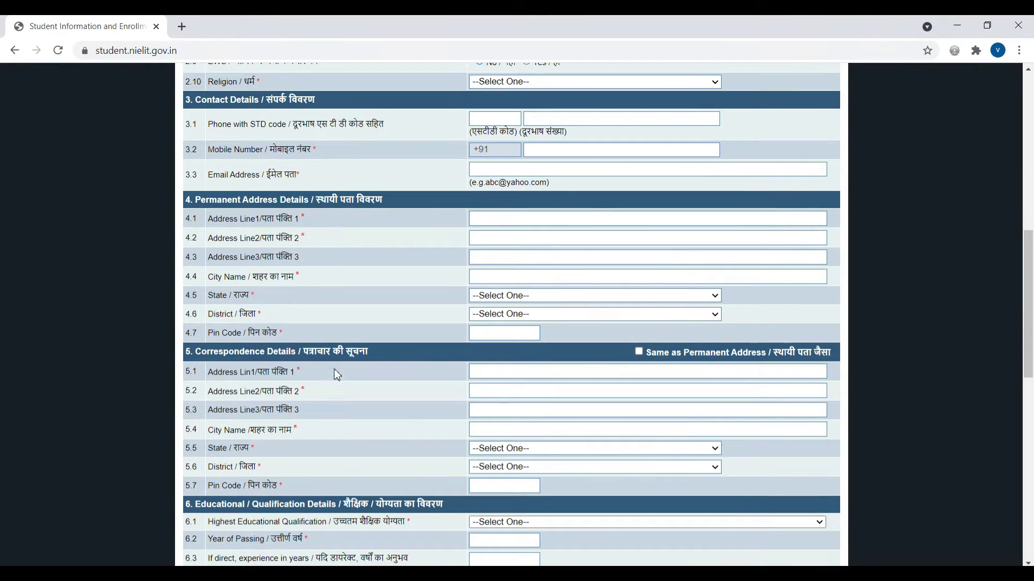
{"action": "scroll", "coordinate": [340, 358], "scroll_direction": "down", "scroll_amount": 2}
{"action": "scroll", "coordinate": [340, 357], "scroll_direction": "down", "scroll_amount": 3}
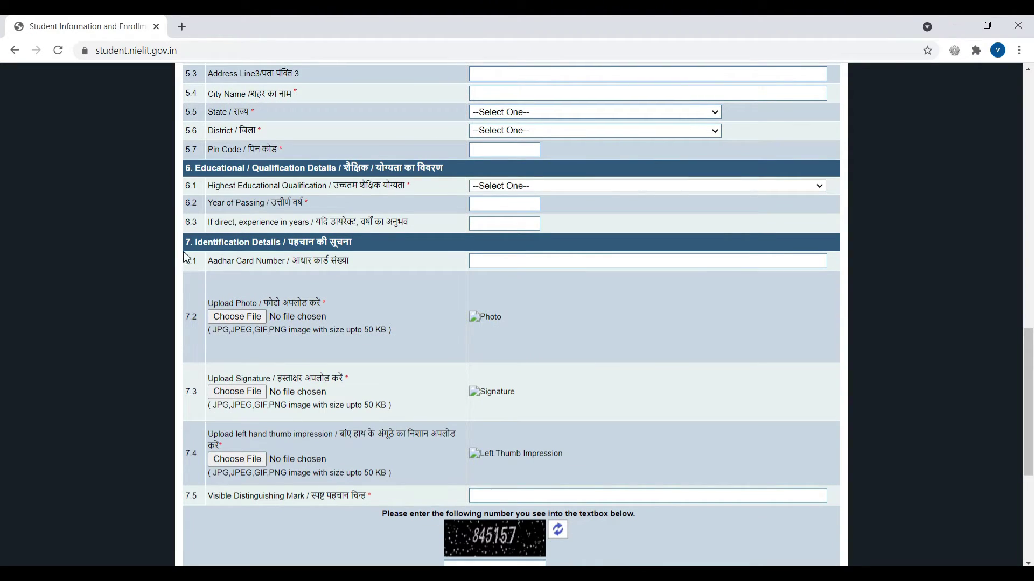
{"action": "scroll", "coordinate": [573, 340], "scroll_direction": "down", "scroll_amount": 1}
{"action": "scroll", "coordinate": [572, 341], "scroll_direction": "down", "scroll_amount": 3}
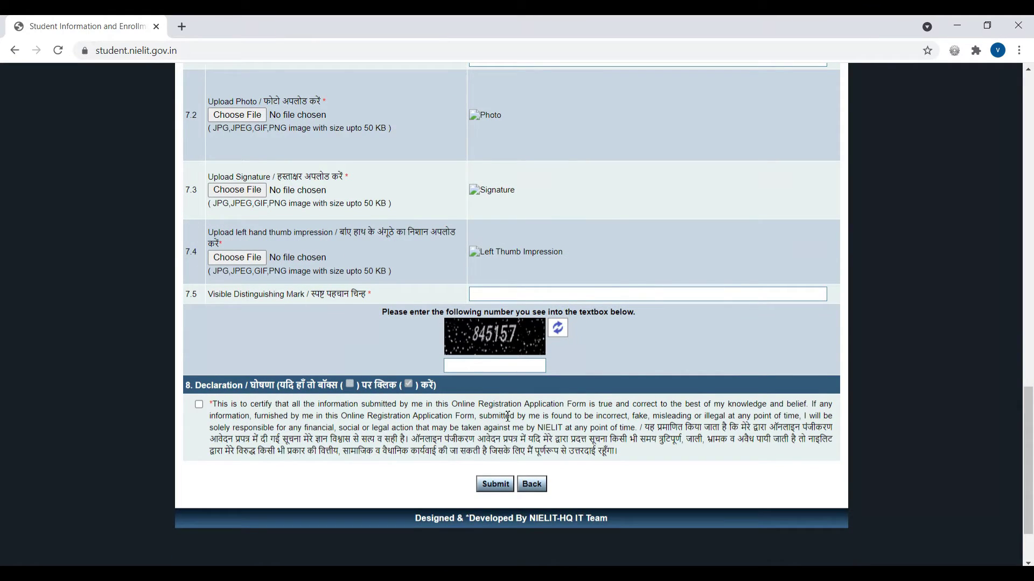
{"action": "scroll", "coordinate": [567, 326], "scroll_direction": "up", "scroll_amount": 18}
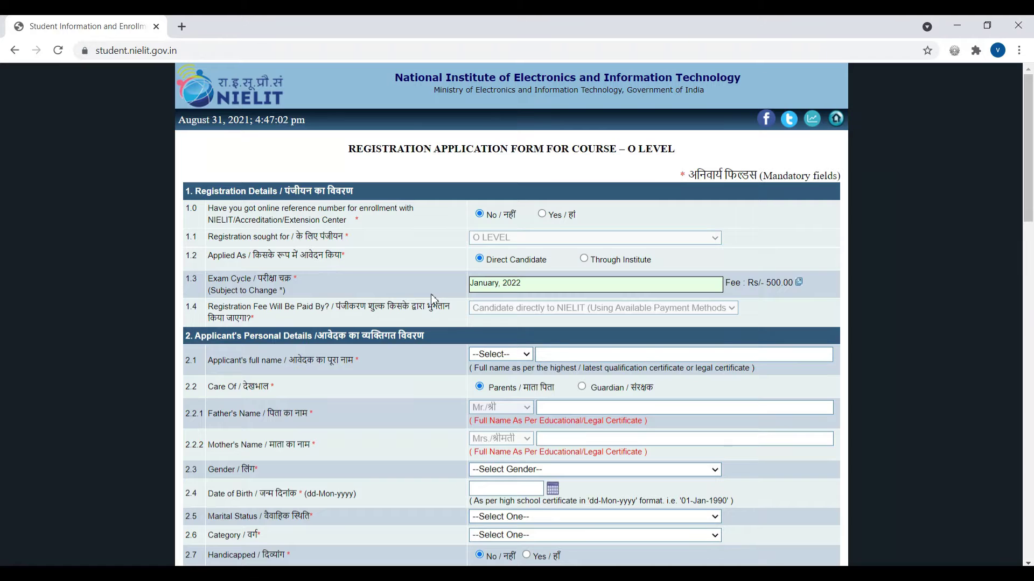
{"action": "left_click", "coordinate": [542, 214]}
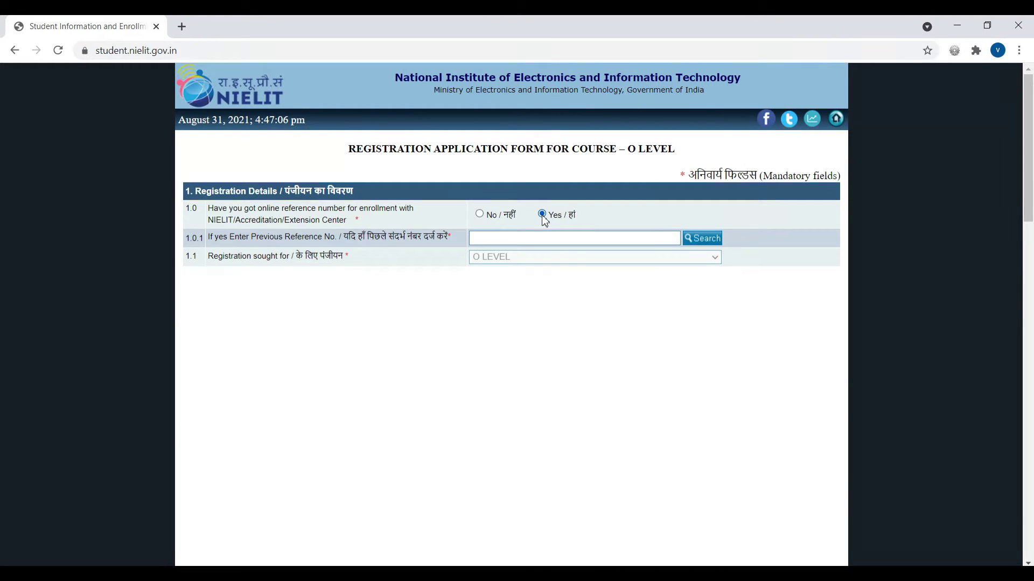
{"action": "left_click", "coordinate": [479, 214]}
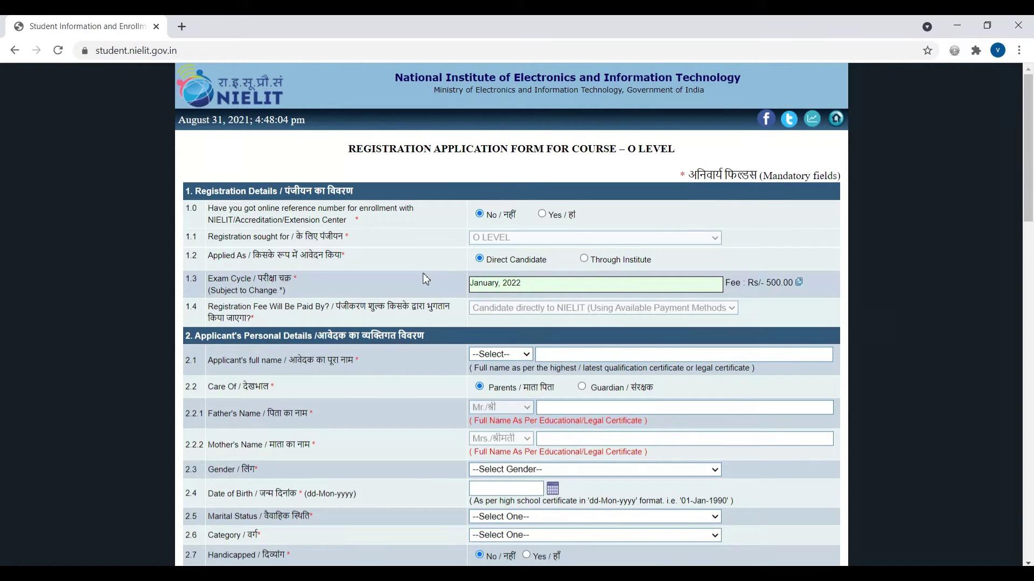
Set the applicant's title to Mr.
{"action": "scroll", "coordinate": [425, 280], "scroll_direction": "down", "scroll_amount": 2}
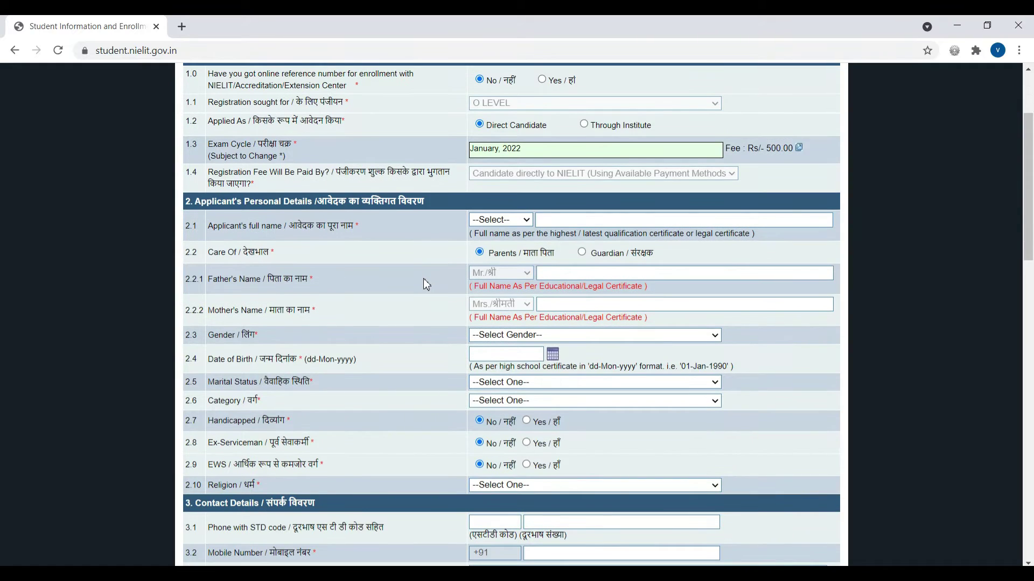
{"action": "scroll", "coordinate": [423, 279], "scroll_direction": "down", "scroll_amount": 1}
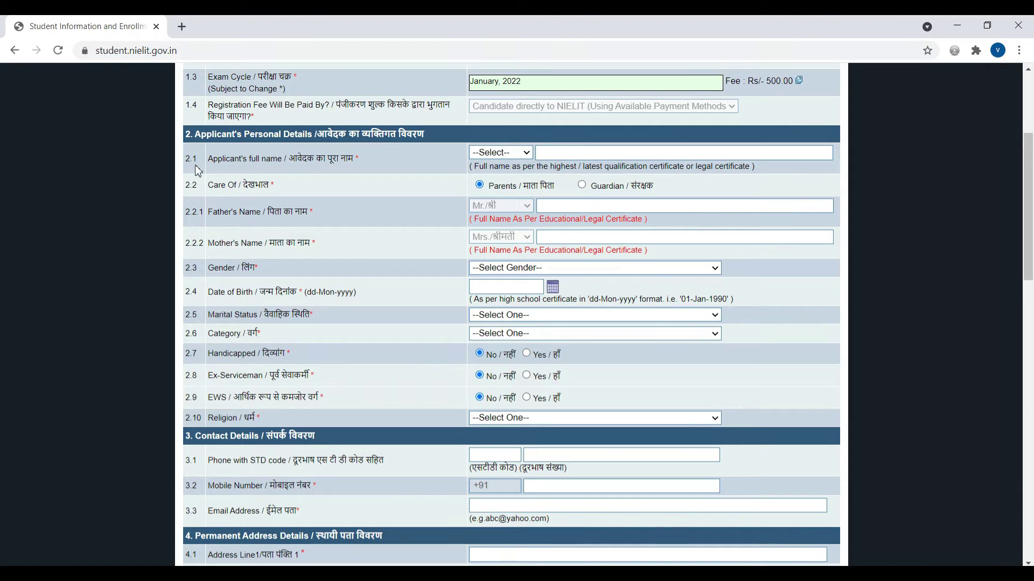
{"action": "left_click", "coordinate": [525, 154]}
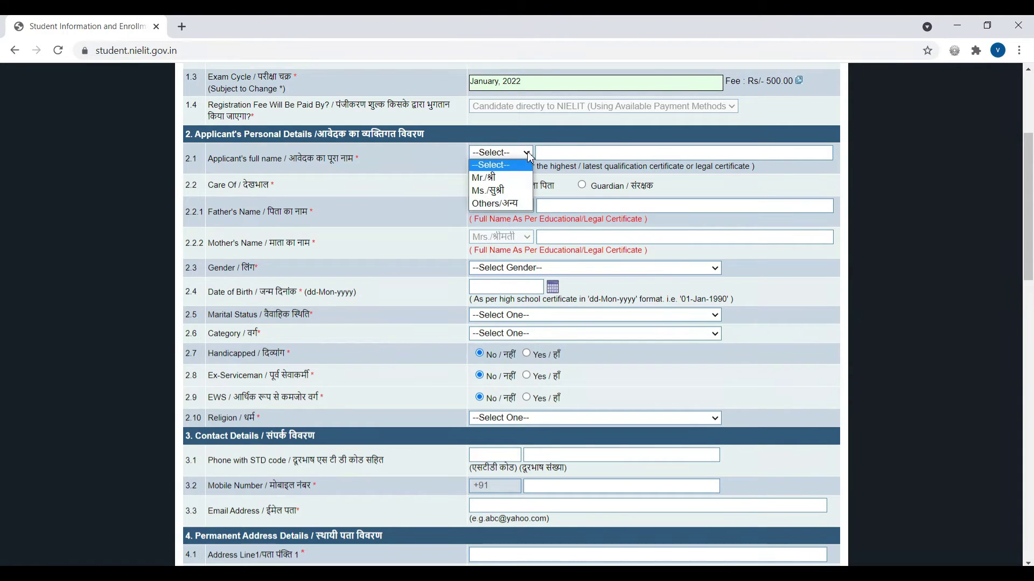
{"action": "left_click", "coordinate": [492, 178]}
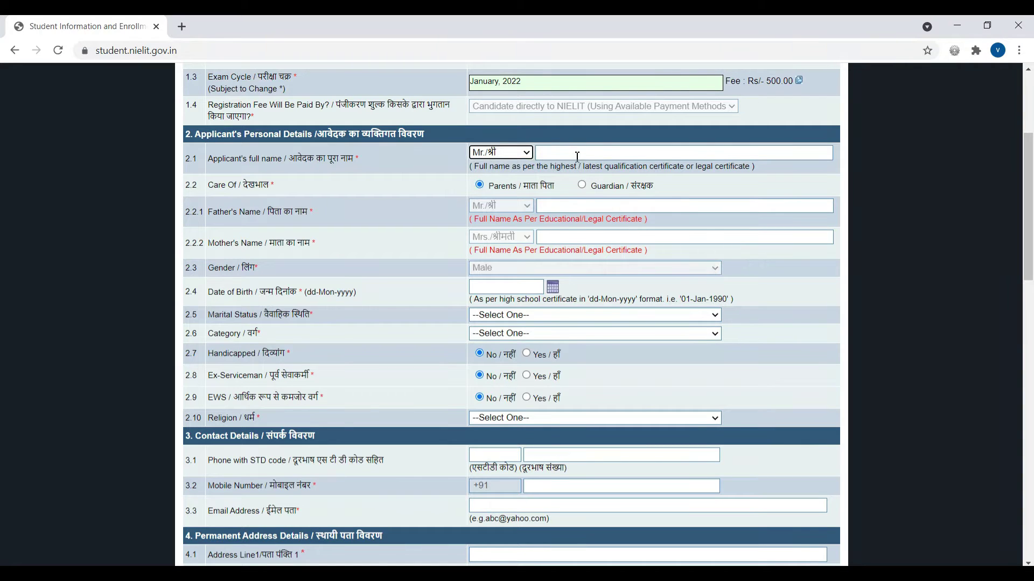
Enter the applicant's full name and keep Care Of as Parents by cancelling the affidavit alert.
{"action": "left_click", "coordinate": [577, 154]}
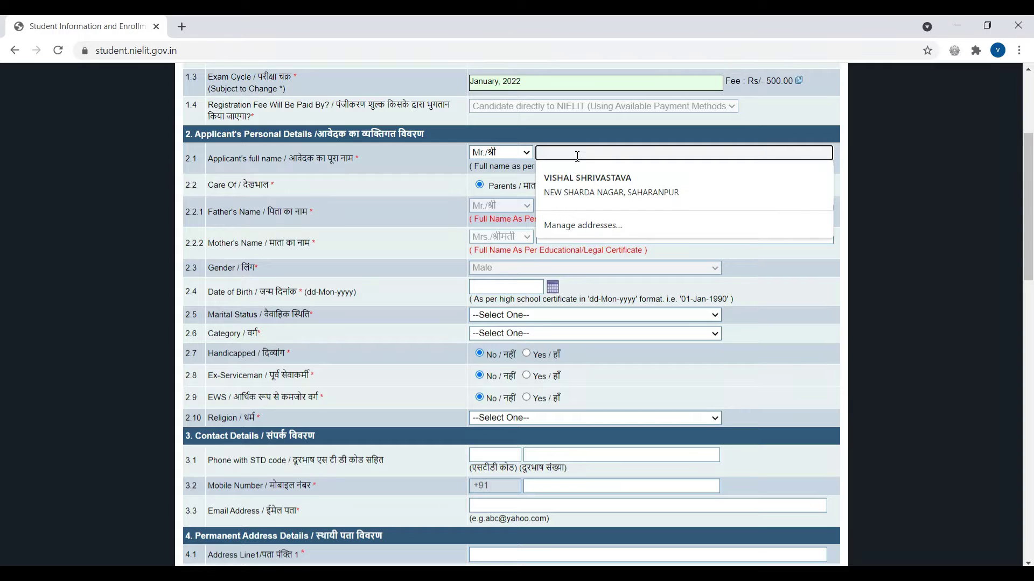
{"action": "type", "text": "m"}
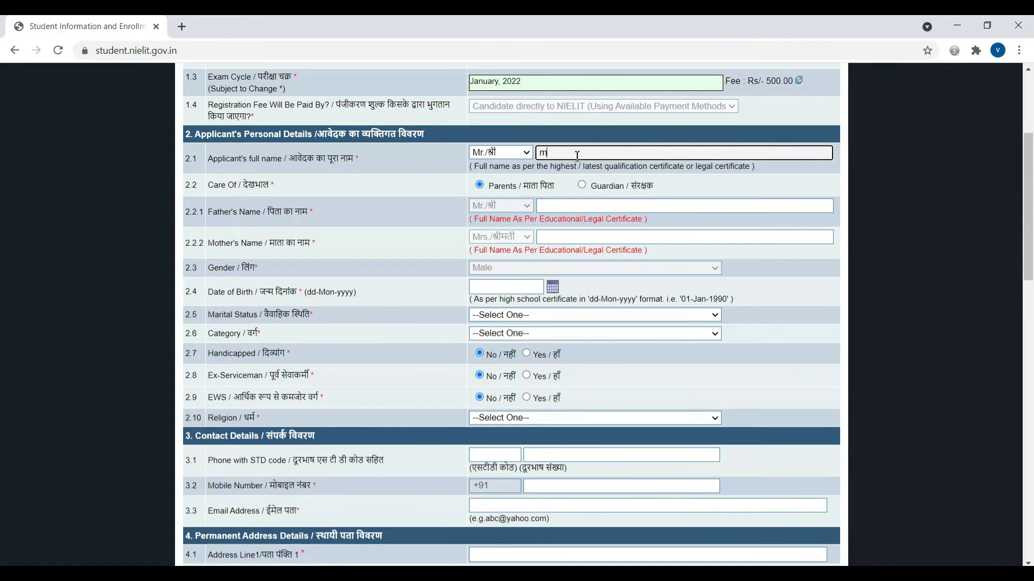
{"action": "key", "text": "BackSpace"}
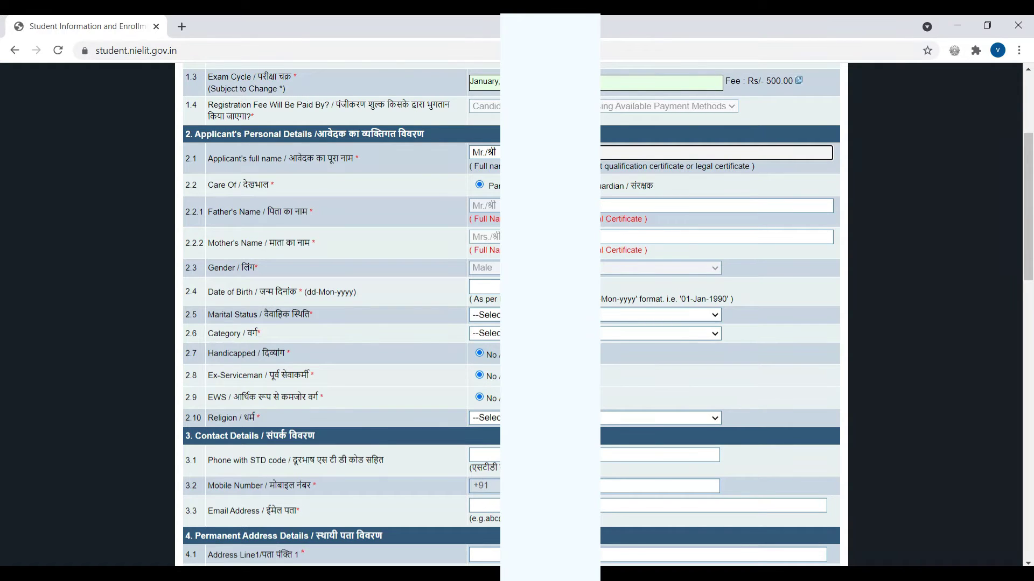
{"action": "key", "text": "Tab"}
{"action": "key", "text": "Right"}
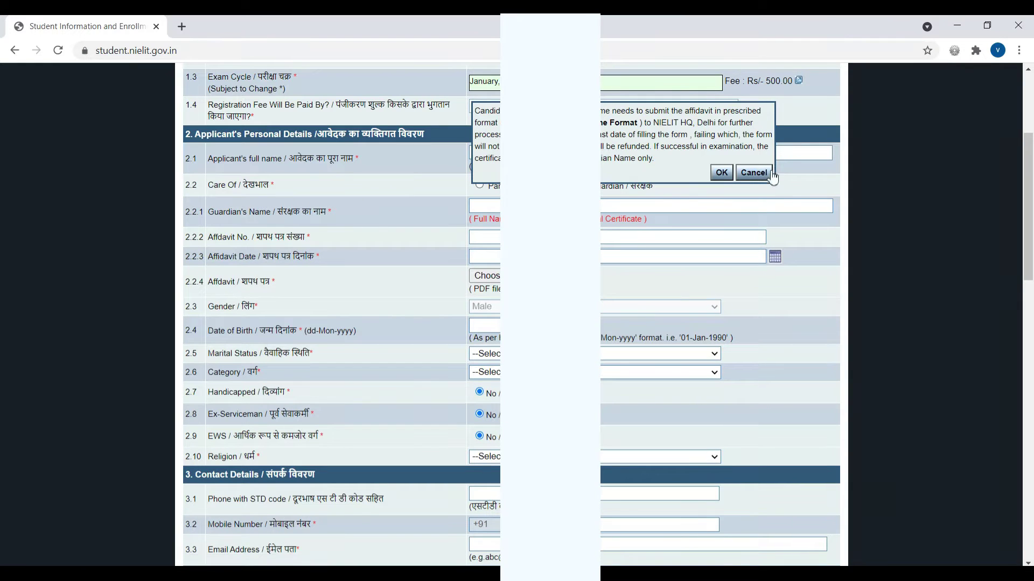
{"action": "left_click", "coordinate": [754, 172]}
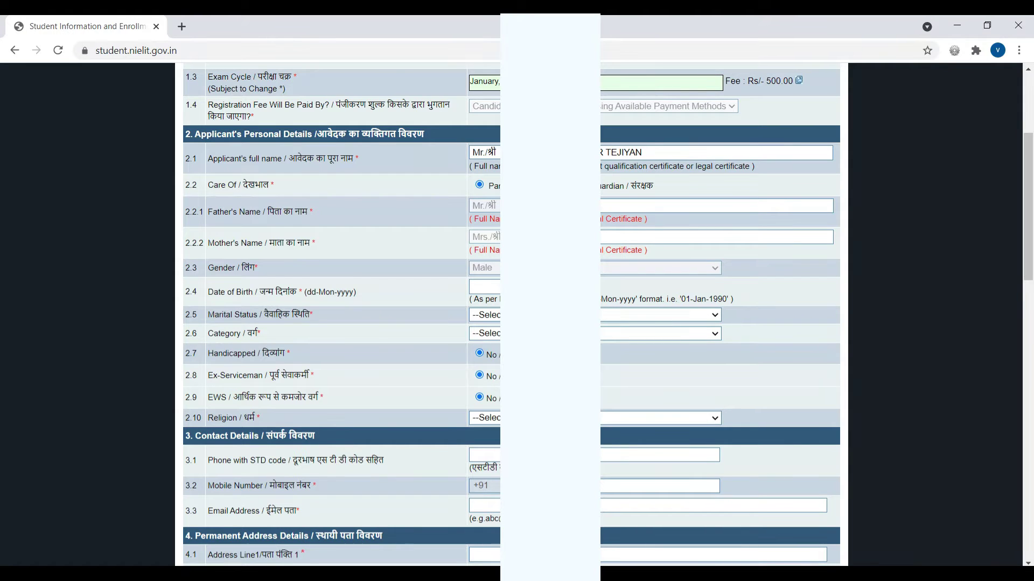
Pass the father's and mother's name fields and set date of birth to 05 May via the calendar.
{"action": "left_click", "coordinate": [626, 208]}
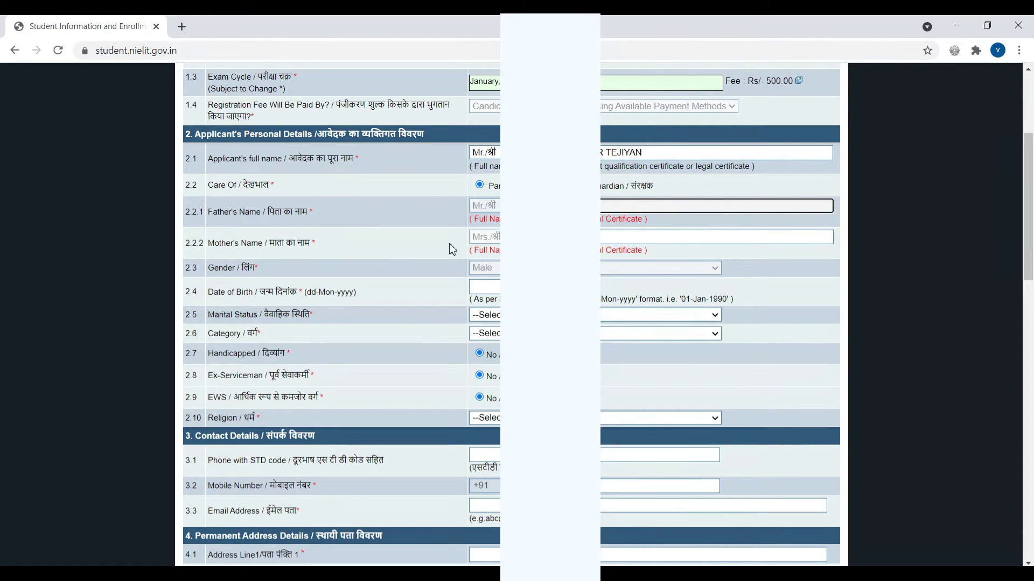
{"action": "key", "text": "Tab"}
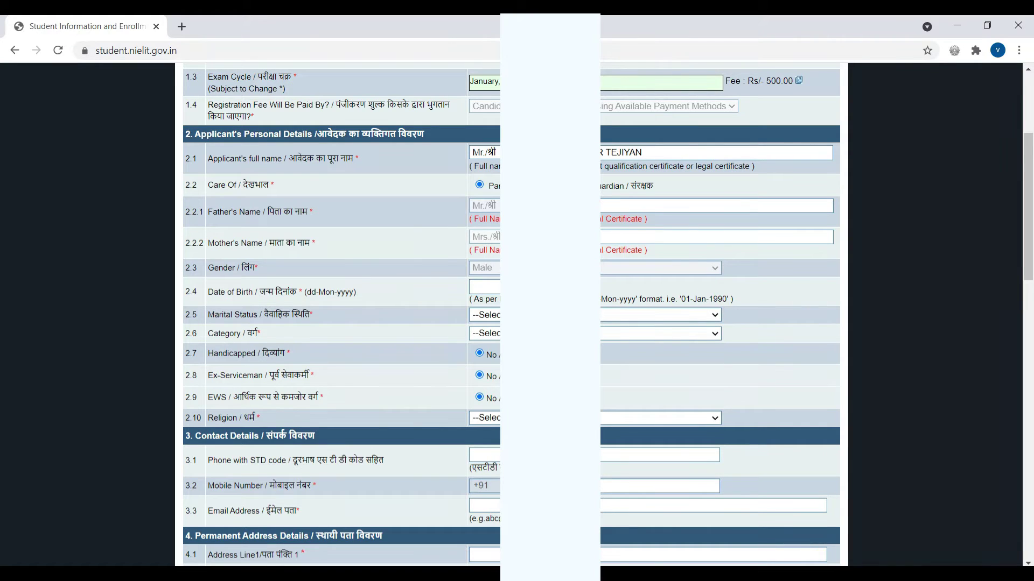
{"action": "left_click", "coordinate": [485, 287]}
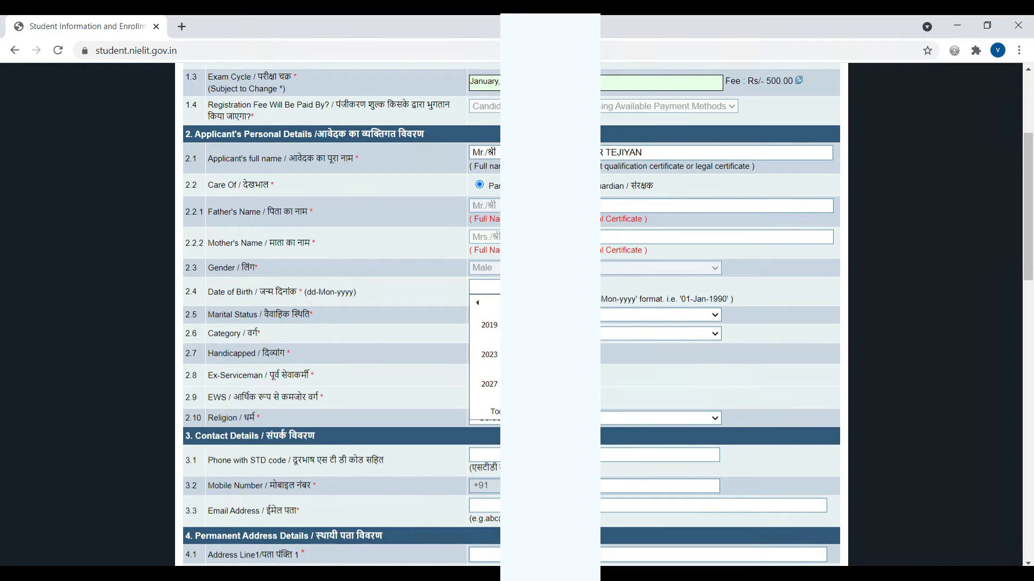
{"action": "left_click", "coordinate": [477, 304]}
{"action": "left_click", "coordinate": [478, 303]}
{"action": "left_click", "coordinate": [490, 354]}
{"action": "left_click", "coordinate": [490, 357]}
{"action": "left_click", "coordinate": [558, 327]}
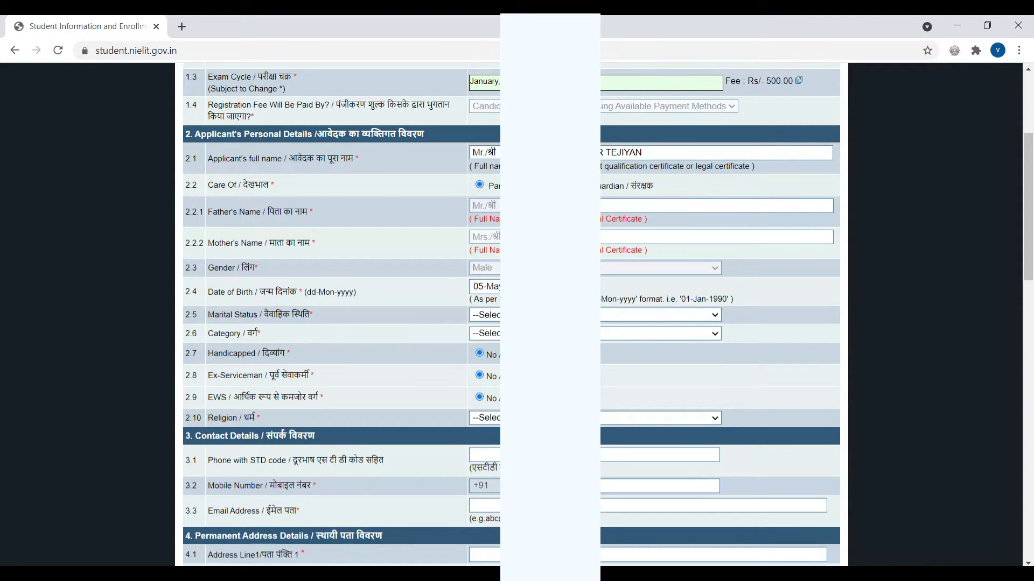
{"action": "left_click", "coordinate": [485, 315]}
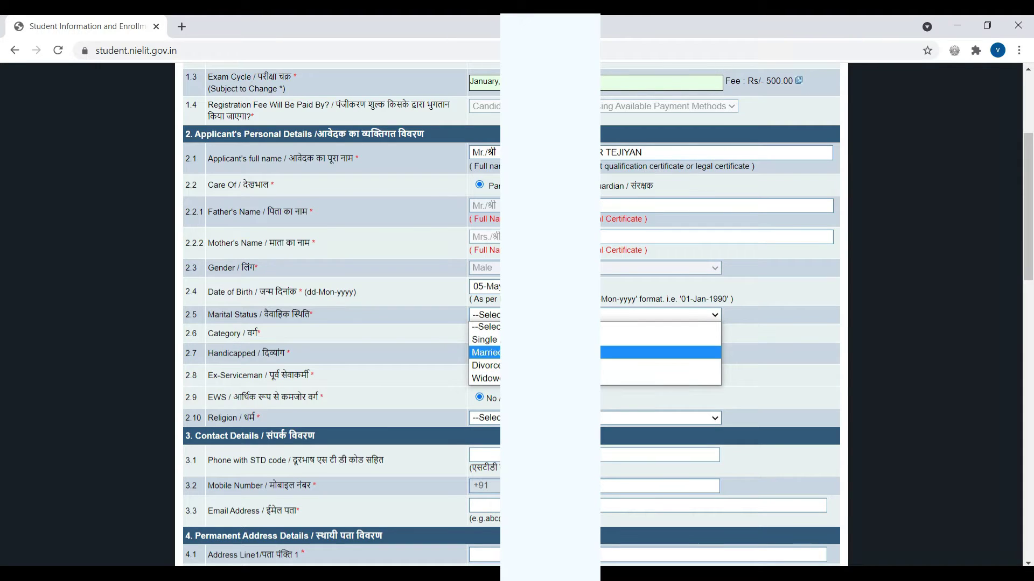
Choose Single for marital status, a Scheduled category, and Hinduism for religion.
{"action": "left_click", "coordinate": [485, 340]}
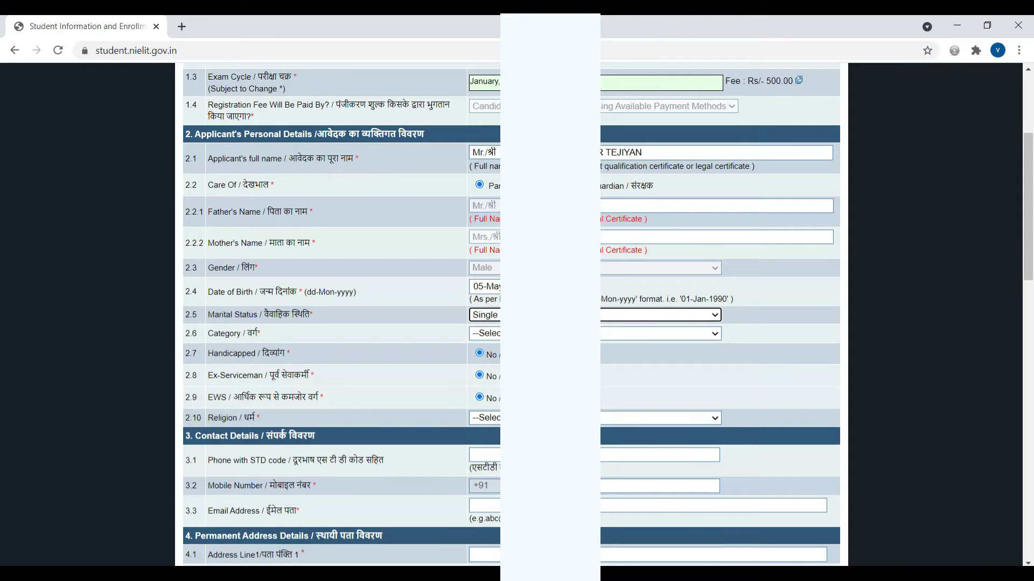
{"action": "left_click", "coordinate": [609, 334]}
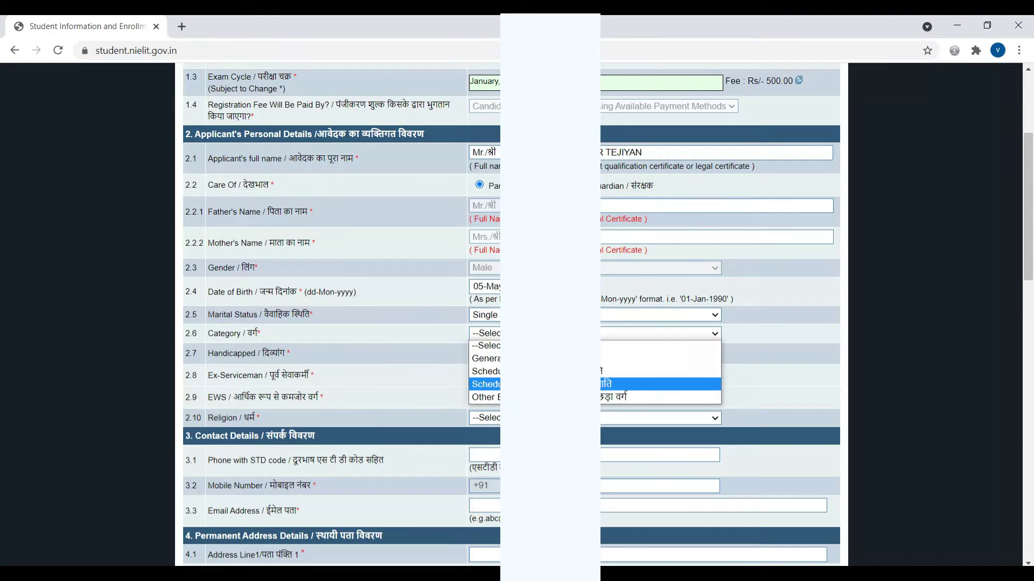
{"action": "left_click", "coordinate": [549, 372]}
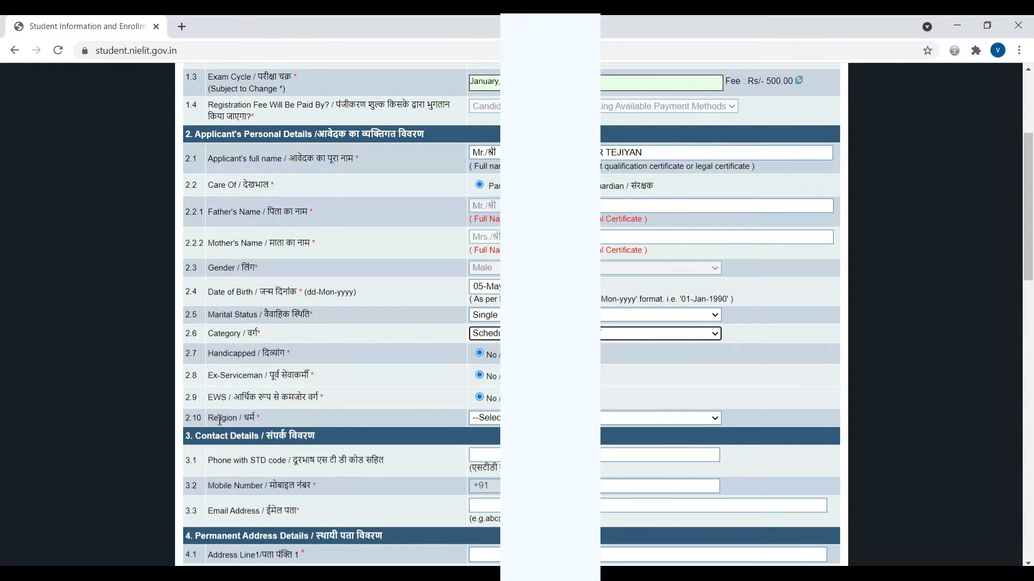
{"action": "left_click", "coordinate": [498, 419]}
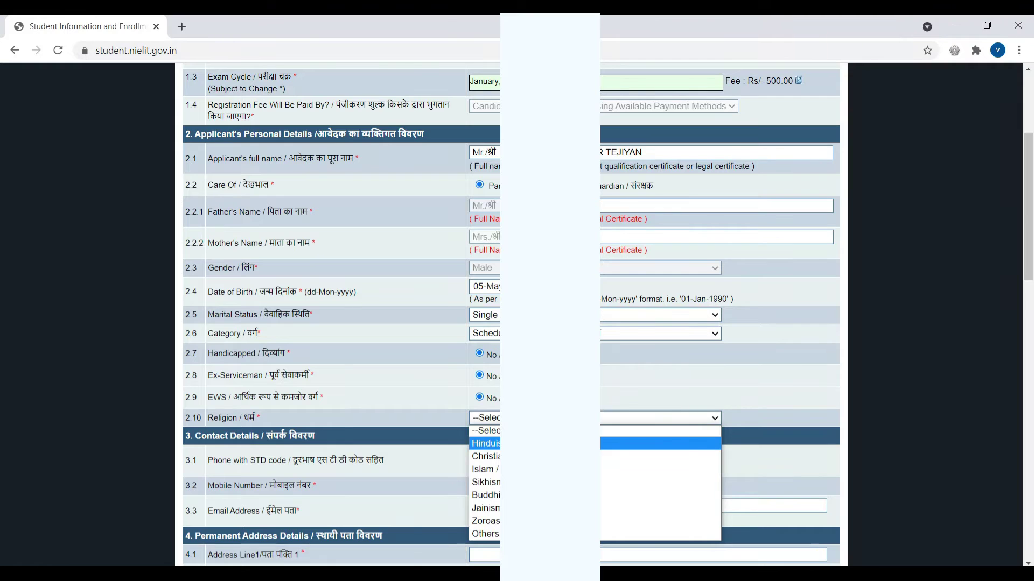
{"action": "key", "text": "Return"}
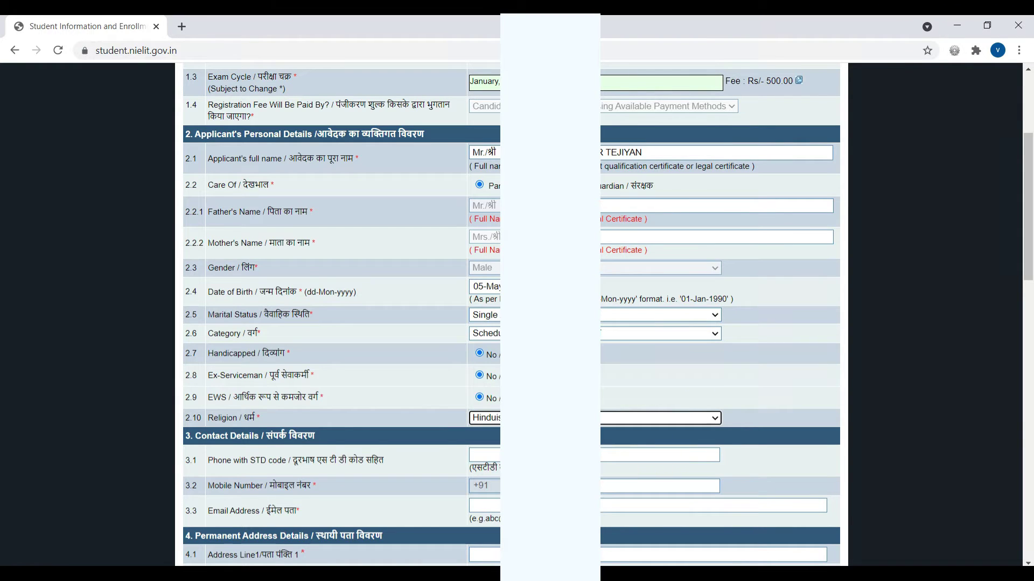
{"action": "left_click", "coordinate": [878, 395]}
{"action": "scroll", "coordinate": [660, 396], "scroll_direction": "down", "scroll_amount": 2}
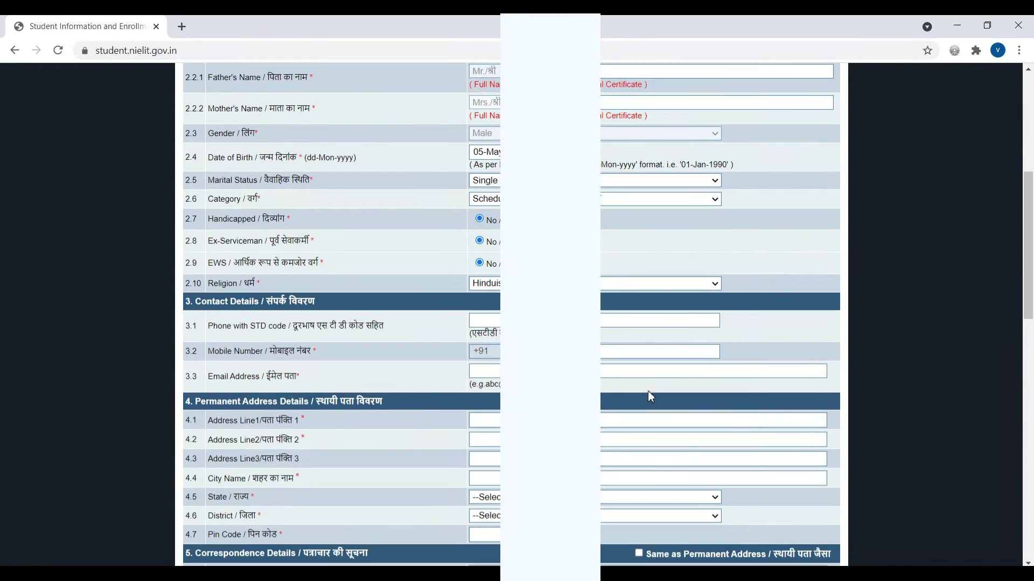
Scroll to Contact Details and dismiss Chrome's autofill suggestions on the Phone and Mobile fields.
{"action": "scroll", "coordinate": [345, 315], "scroll_direction": "up", "scroll_amount": 4}
{"action": "scroll", "coordinate": [345, 315], "scroll_direction": "down", "scroll_amount": 1}
{"action": "scroll", "coordinate": [345, 315], "scroll_direction": "up", "scroll_amount": 1}
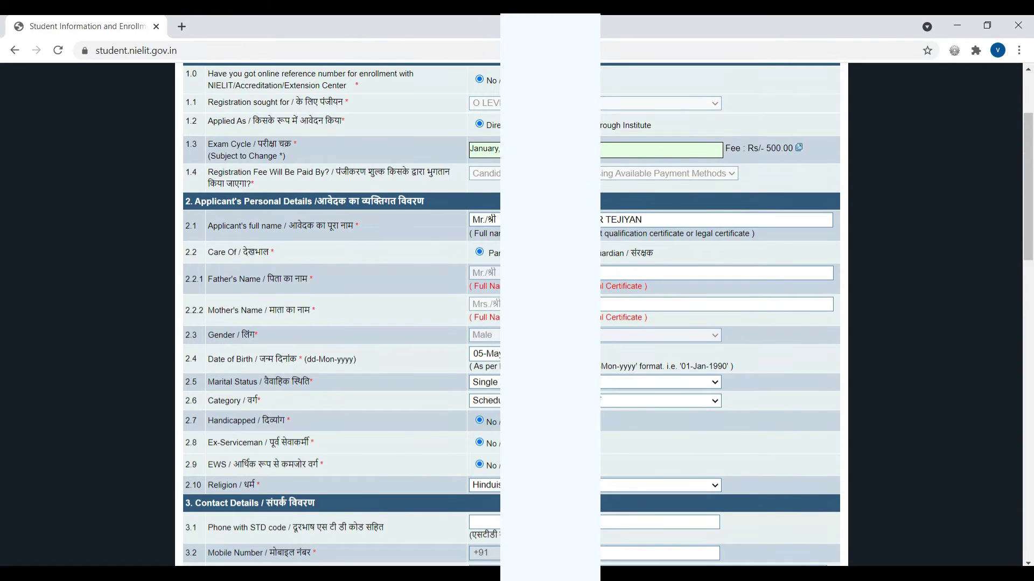
{"action": "scroll", "coordinate": [345, 315], "scroll_direction": "down", "scroll_amount": 1}
{"action": "scroll", "coordinate": [431, 347], "scroll_direction": "down", "scroll_amount": 3}
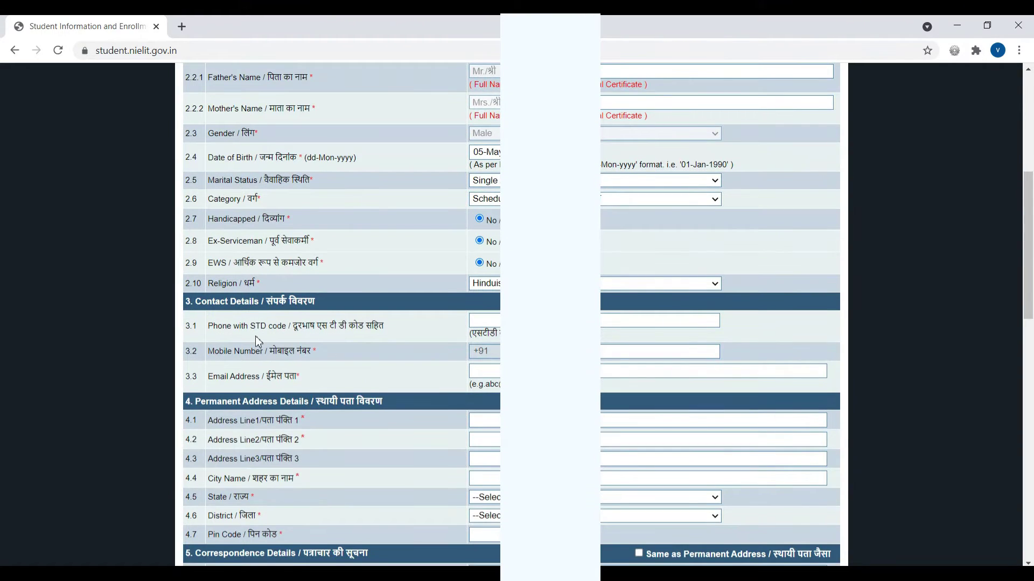
{"action": "scroll", "coordinate": [229, 294], "scroll_direction": "down", "scroll_amount": 1}
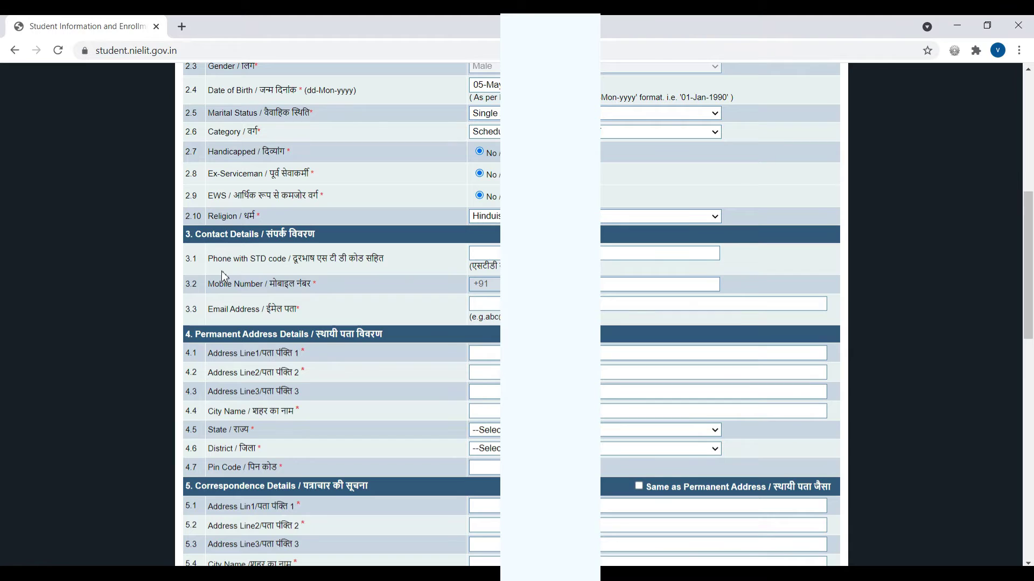
{"action": "left_click", "coordinate": [484, 253]}
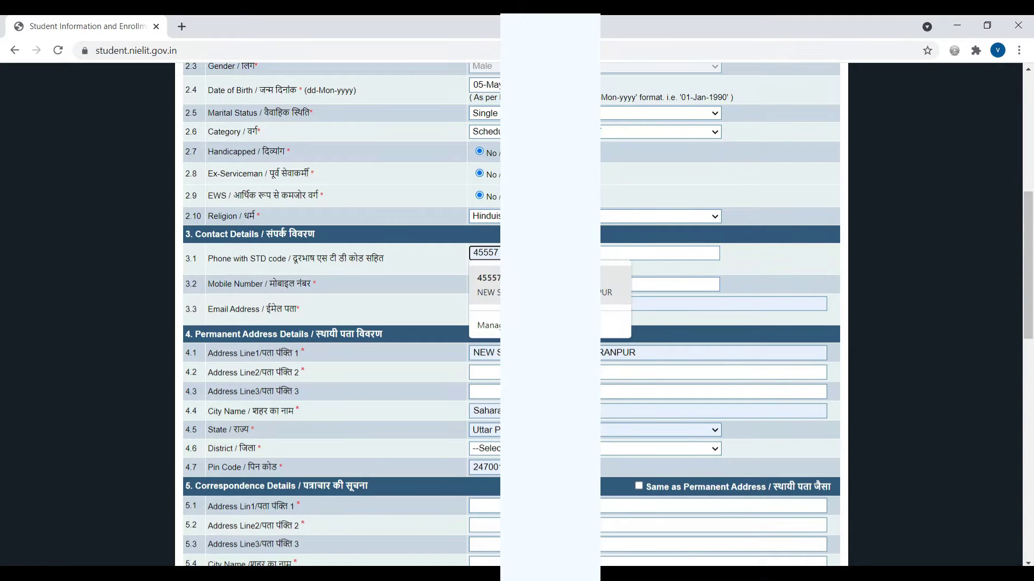
{"action": "left_click", "coordinate": [756, 264]}
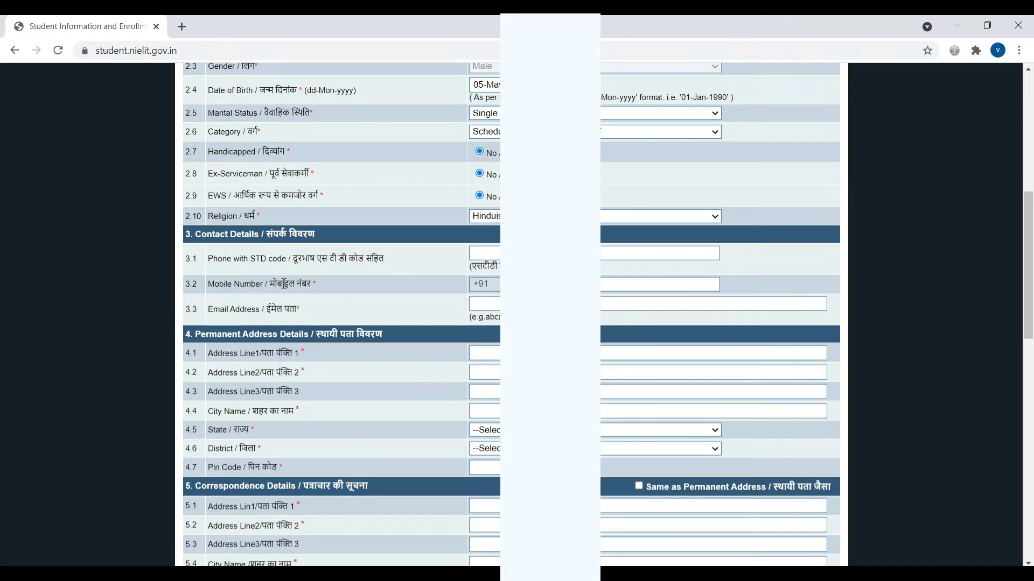
{"action": "left_click", "coordinate": [612, 283]}
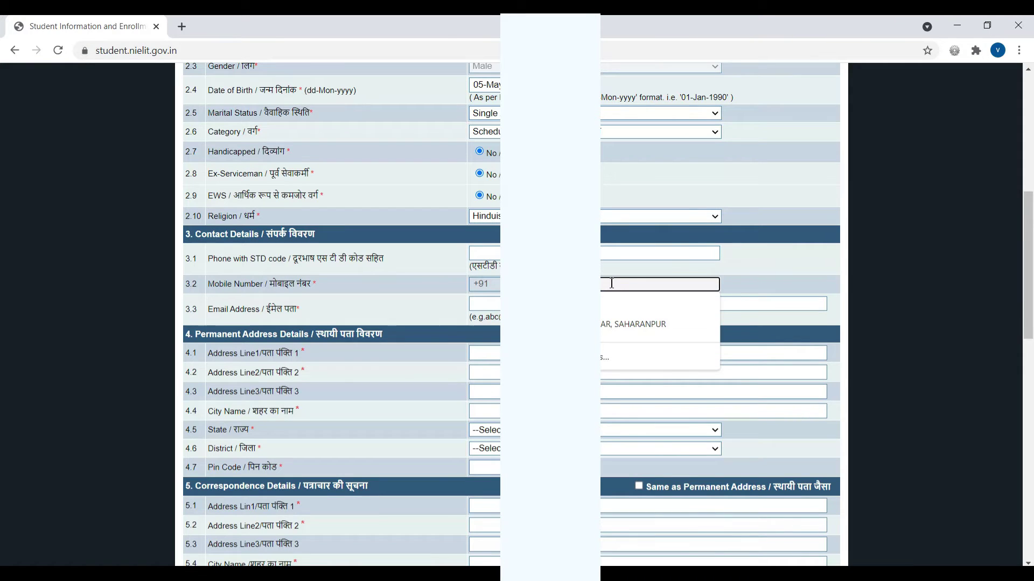
{"action": "left_click", "coordinate": [611, 282]}
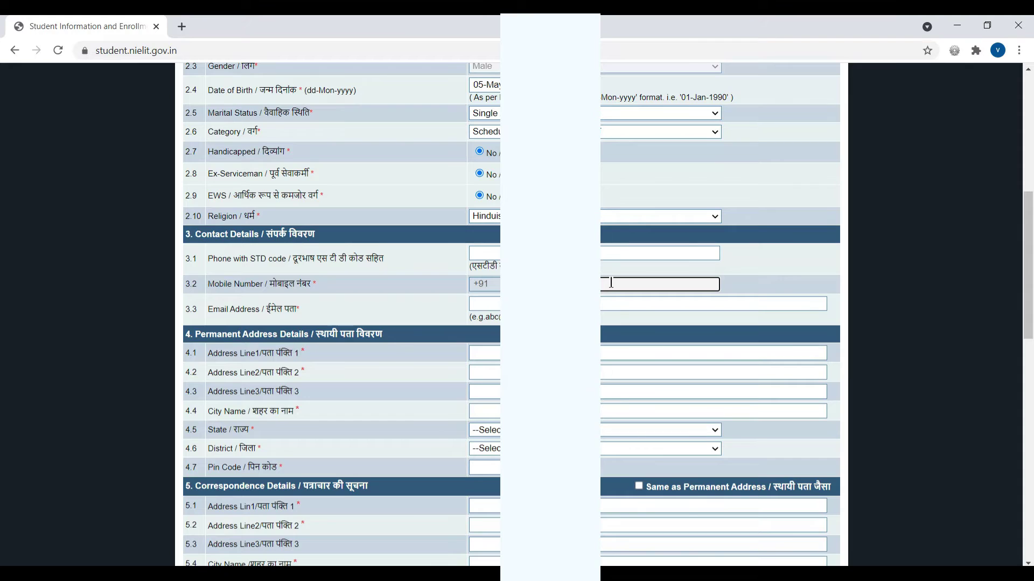
Type the applicant's e-mail address into the Email Address field.
{"action": "left_click", "coordinate": [647, 303]}
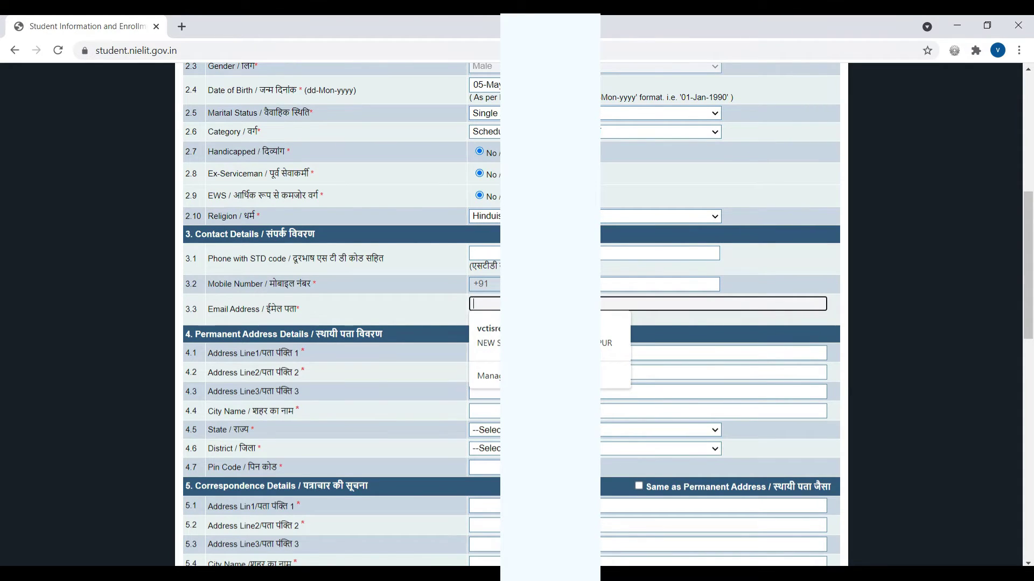
{"action": "type", "text": "Vi"}
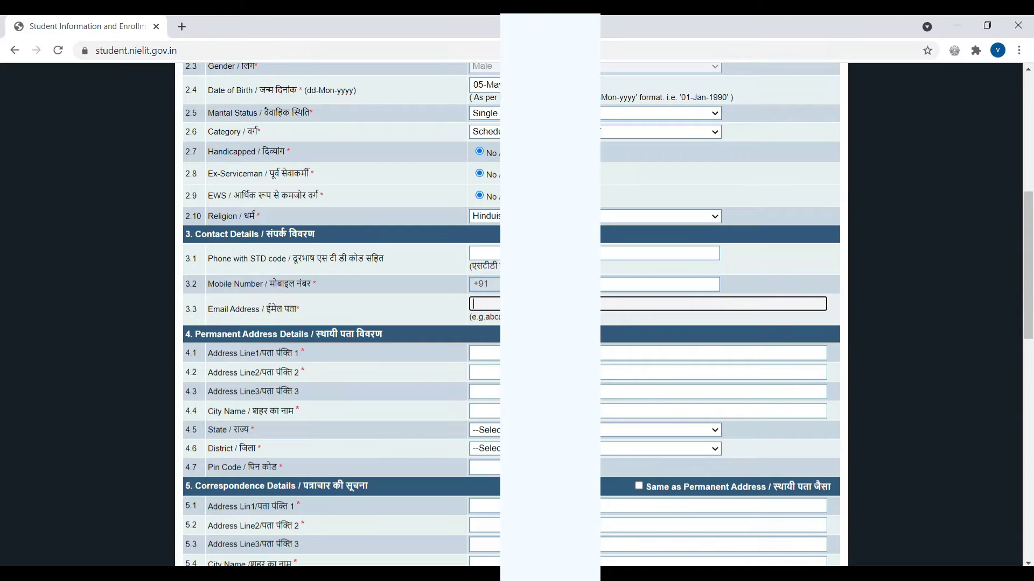
{"action": "type", "text": "veksh"}
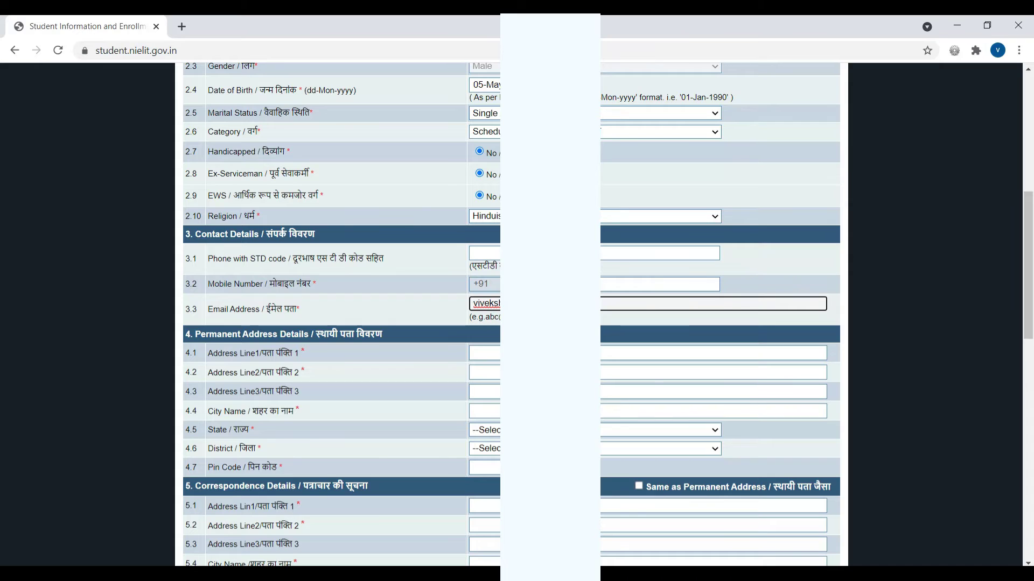
{"action": "left_click", "coordinate": [622, 319]}
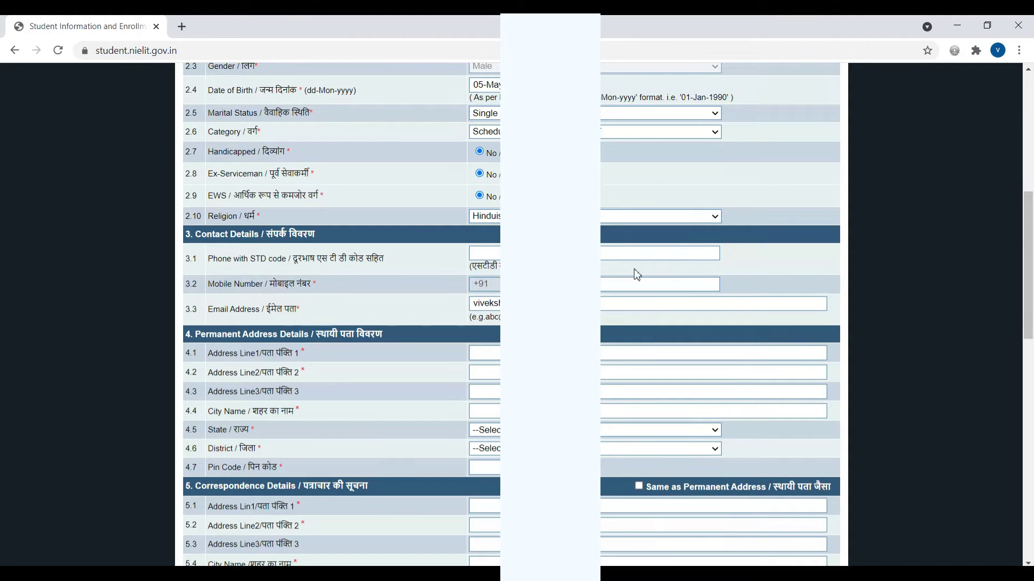
{"action": "left_click", "coordinate": [487, 353]}
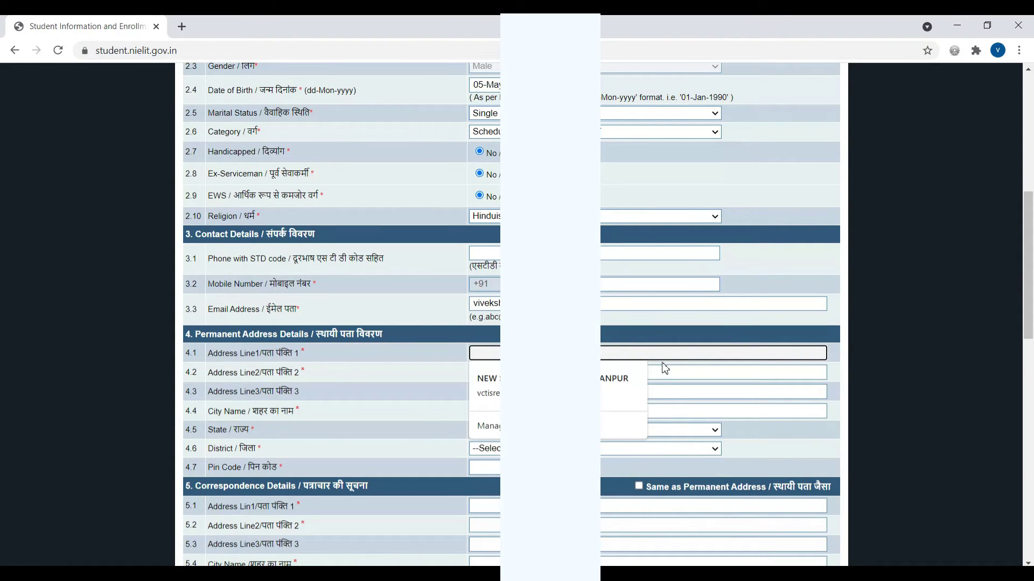
Fill in the permanent address lines 1 and 2 and the city name.
{"action": "type", "text": "Gali "}
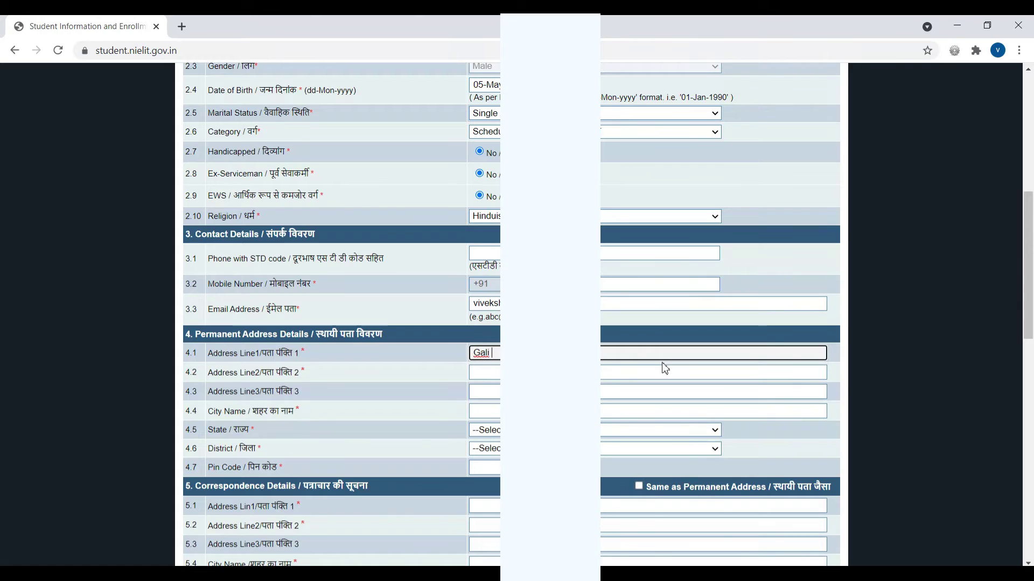
{"action": "type", "text": "no"}
{"action": "left_click", "coordinate": [499, 373]}
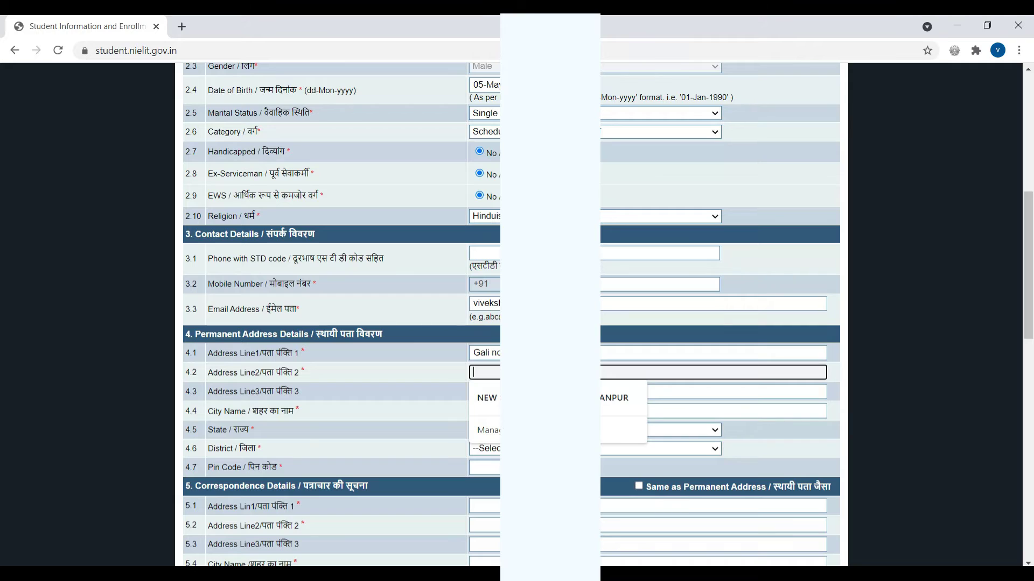
{"action": "type", "text": "Madhu"}
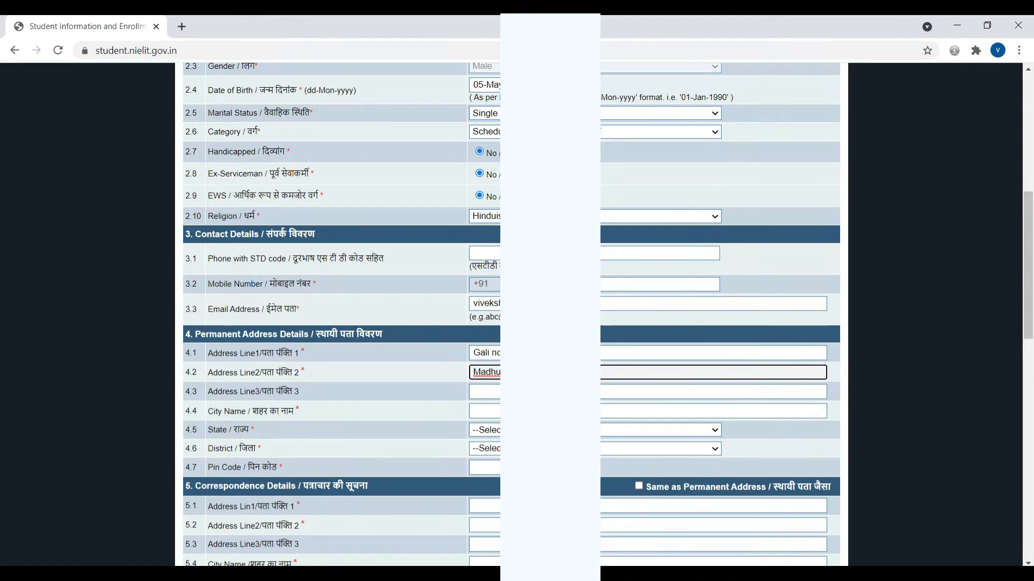
{"action": "left_click", "coordinate": [499, 413]}
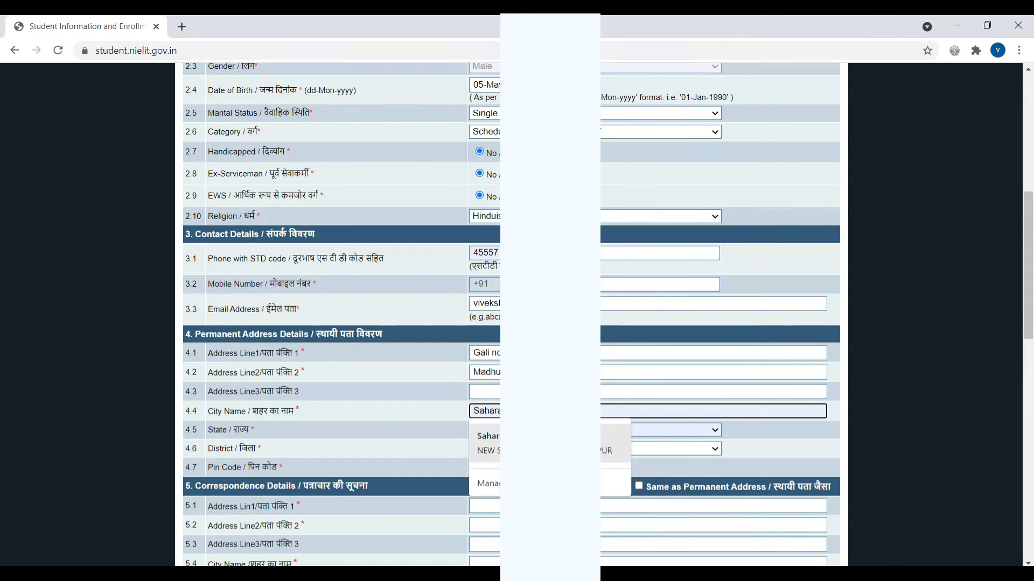
{"action": "type", "text": "Sa"}
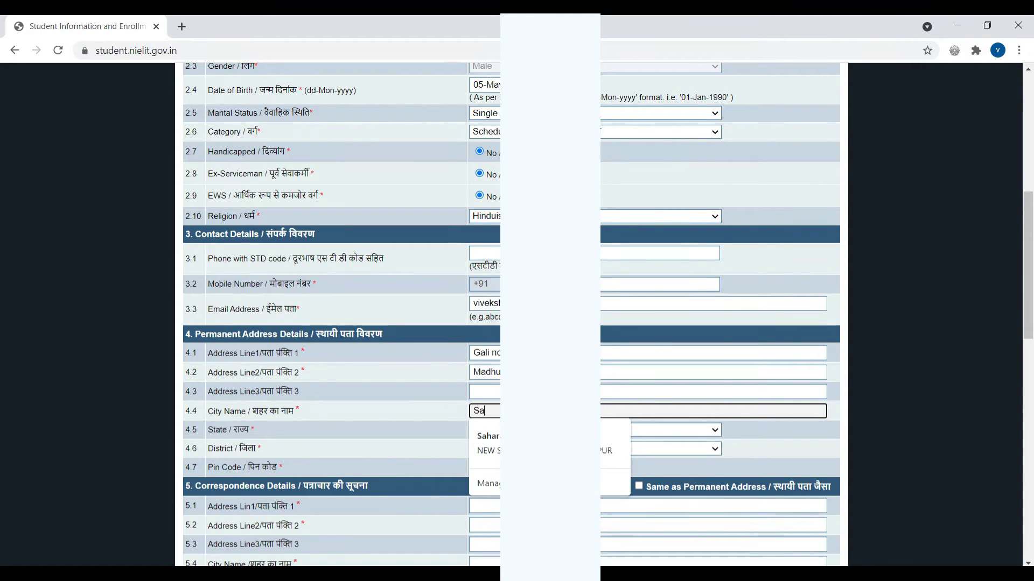
{"action": "type", "text": "hara"}
{"action": "left_click", "coordinate": [422, 415]}
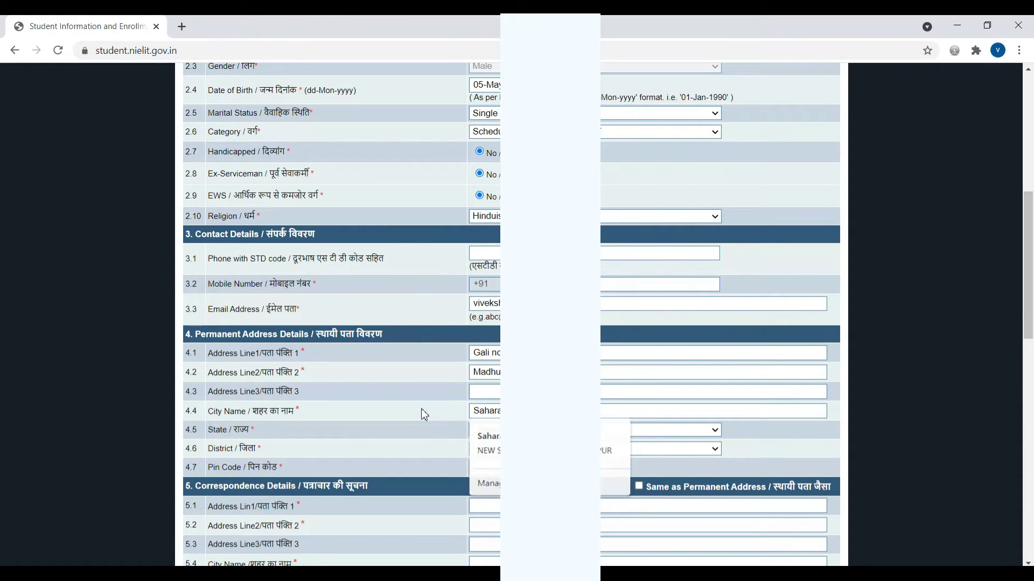
Set the permanent address state to Uttar Pradesh and pick the matching district.
{"action": "left_click", "coordinate": [495, 430]}
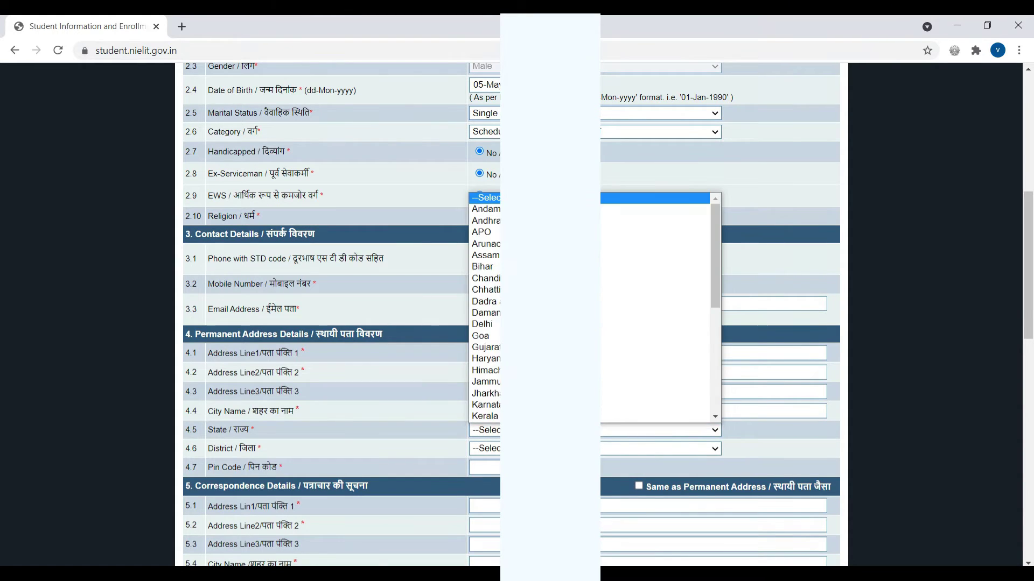
{"action": "scroll", "coordinate": [657, 307], "scroll_direction": "down", "scroll_amount": 5}
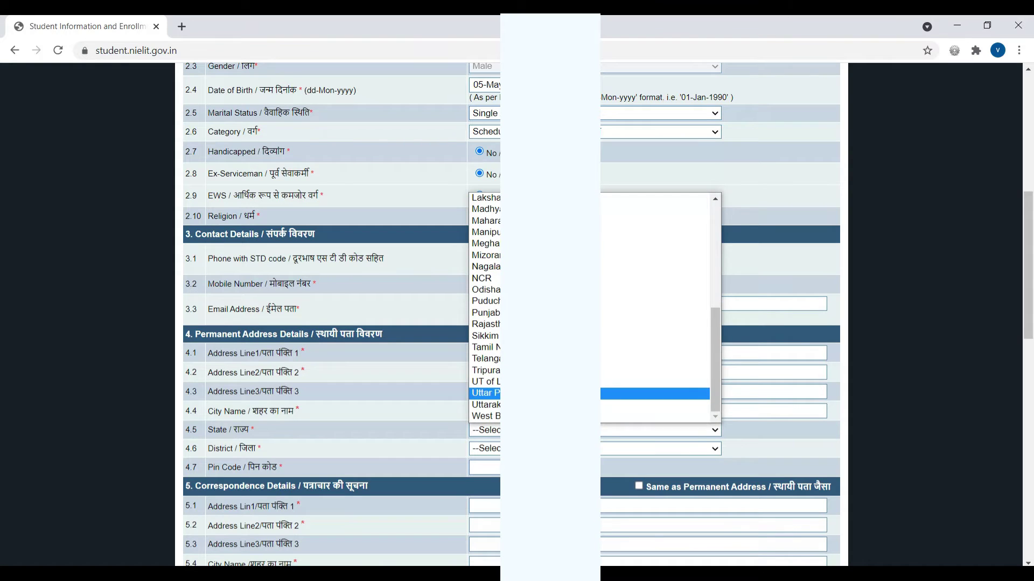
{"action": "left_click", "coordinate": [646, 393]}
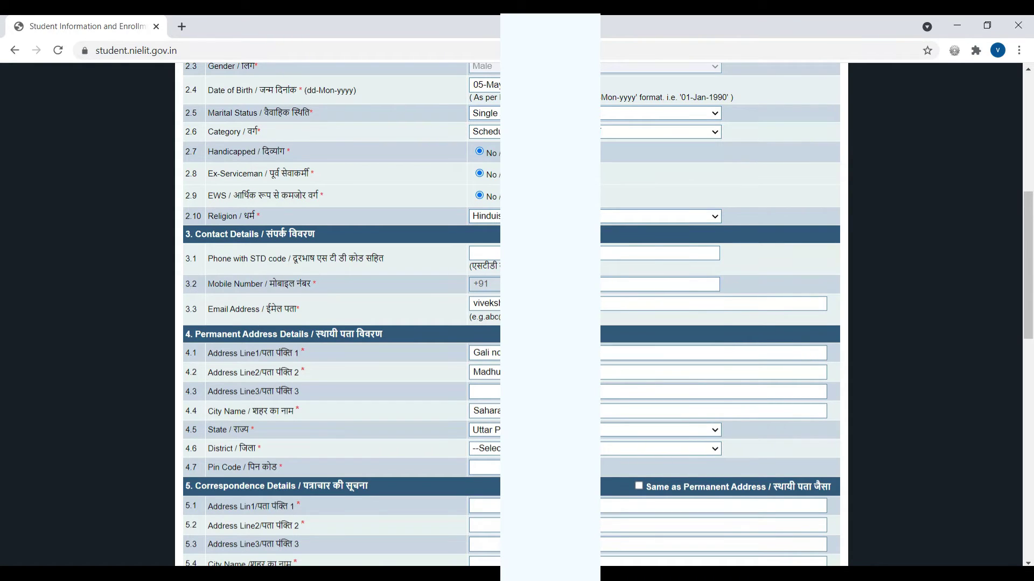
{"action": "left_click", "coordinate": [662, 448]}
{"action": "scroll", "coordinate": [593, 323], "scroll_direction": "down", "scroll_amount": 8}
{"action": "scroll", "coordinate": [593, 323], "scroll_direction": "down", "scroll_amount": 4}
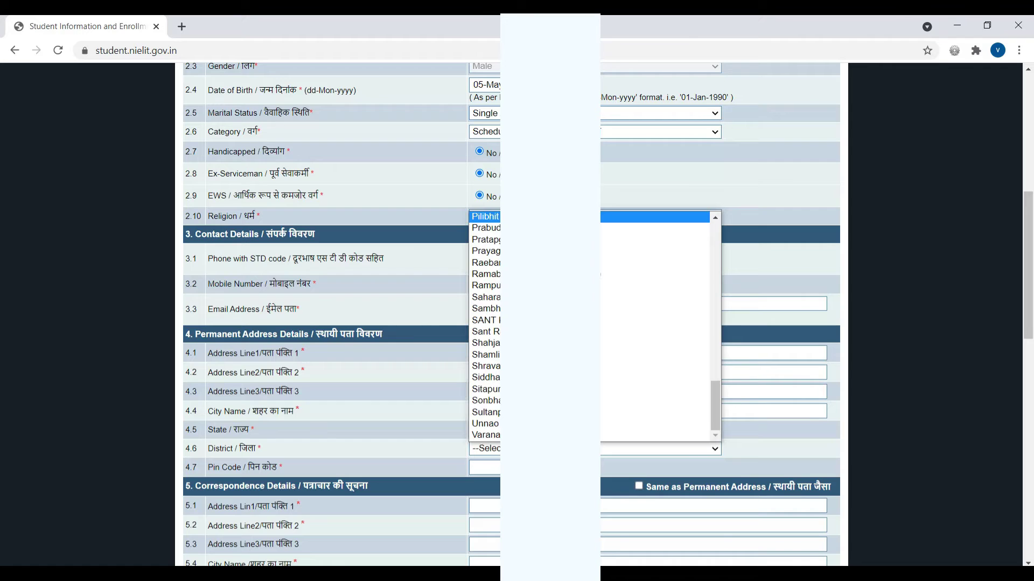
{"action": "scroll", "coordinate": [566, 350], "scroll_direction": "up", "scroll_amount": 3}
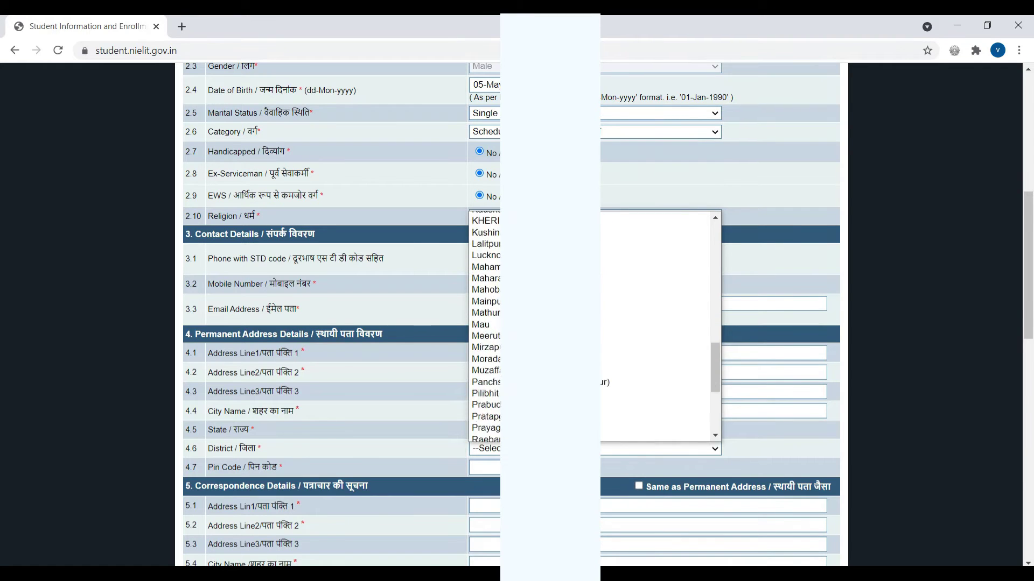
{"action": "scroll", "coordinate": [566, 350], "scroll_direction": "down", "scroll_amount": 4}
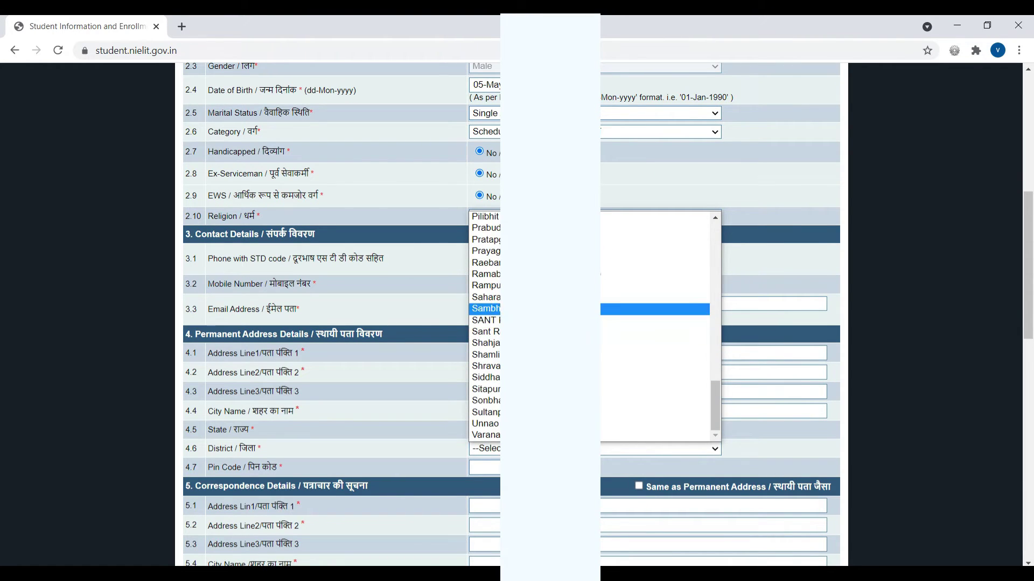
{"action": "left_click", "coordinate": [646, 298]}
{"action": "left_click", "coordinate": [777, 448]}
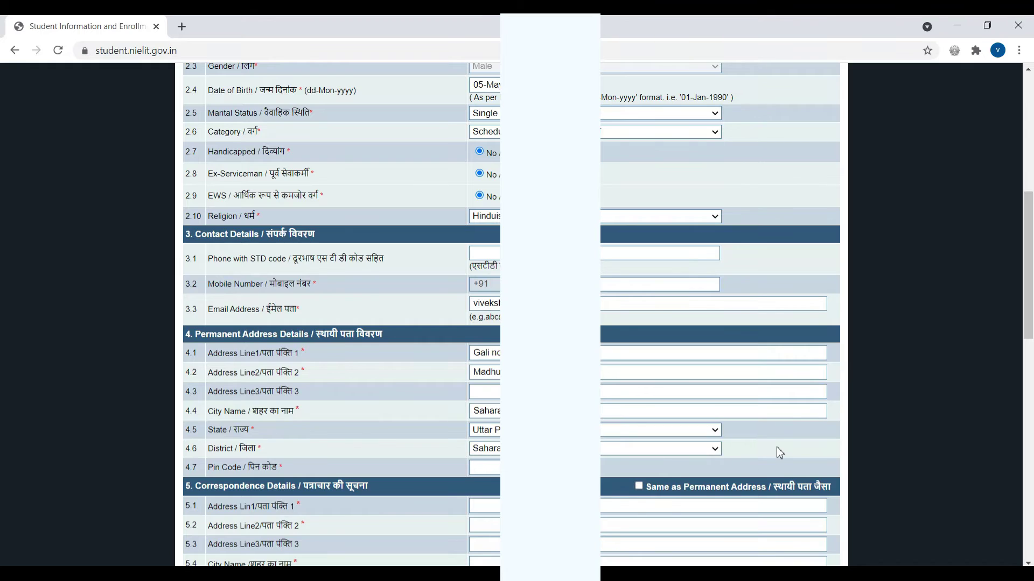
Enter the pin code and dismiss the browser's suggestions.
{"action": "left_click", "coordinate": [493, 471]}
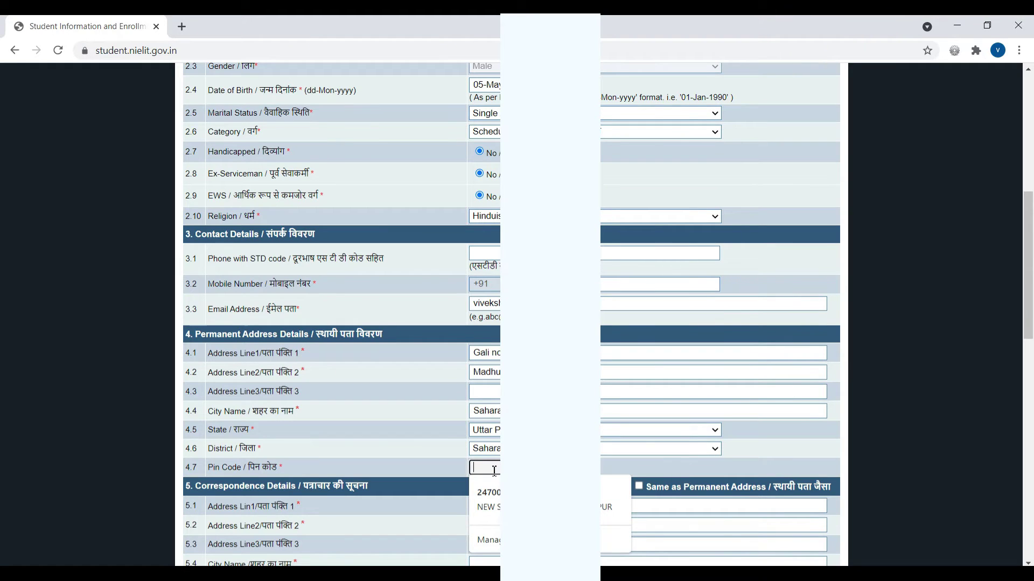
{"action": "type", "text": "247001"}
{"action": "key", "text": "Down"}
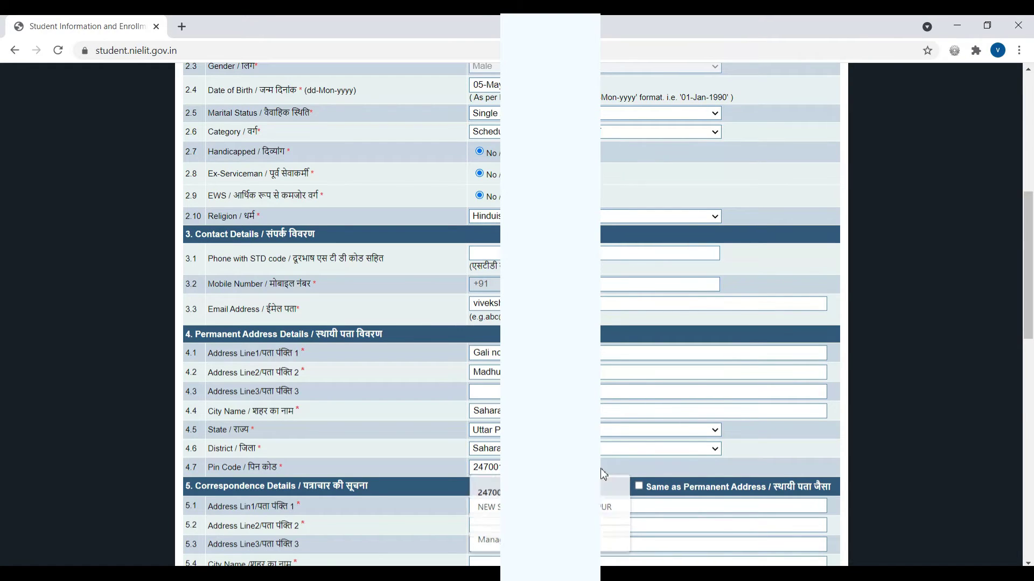
{"action": "key", "text": "Escape"}
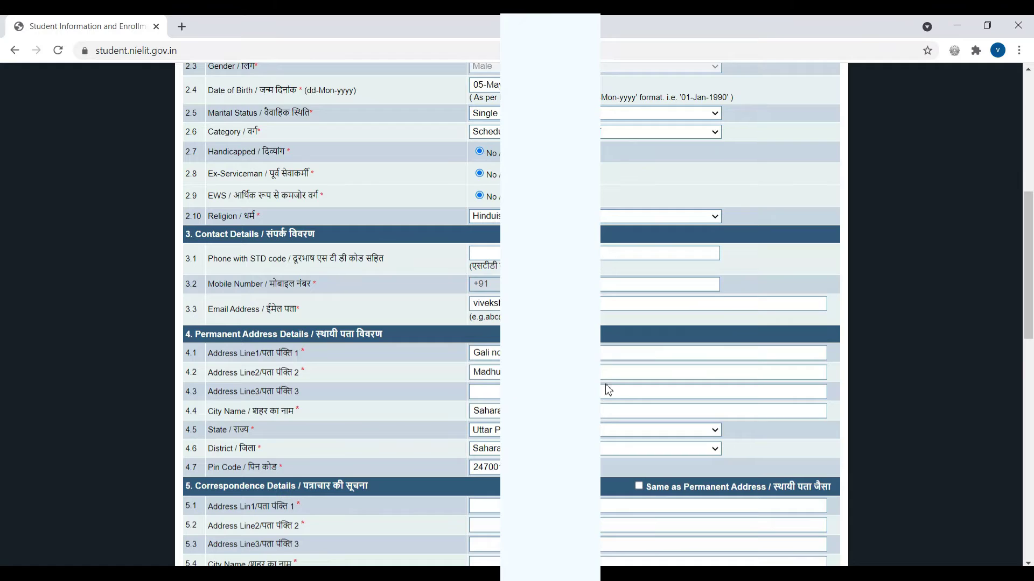
{"action": "scroll", "coordinate": [604, 388], "scroll_direction": "down", "scroll_amount": 4}
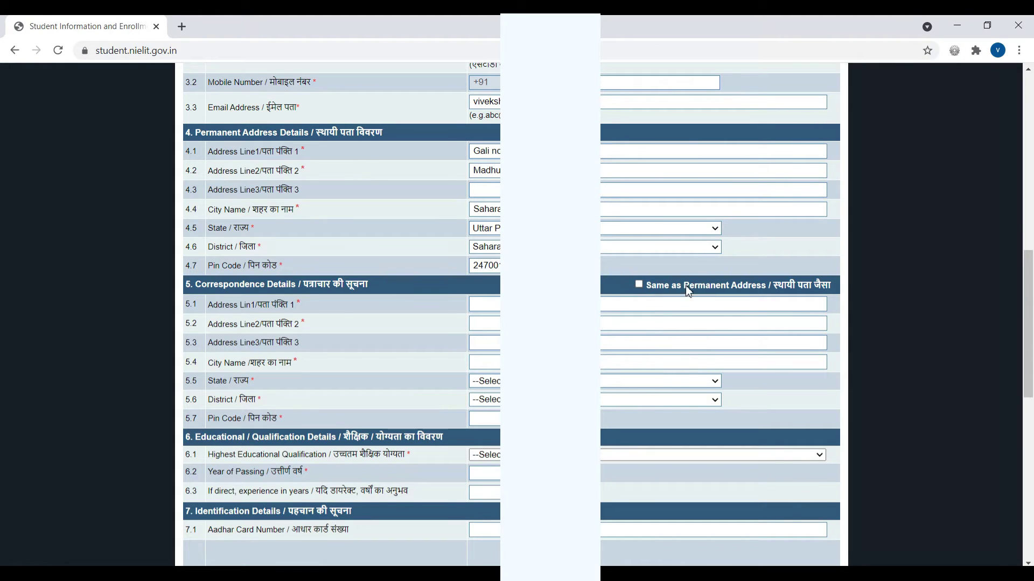
Tick 'Same as Permanent Address' in section 5 and scroll further down the form.
{"action": "left_click", "coordinate": [639, 285]}
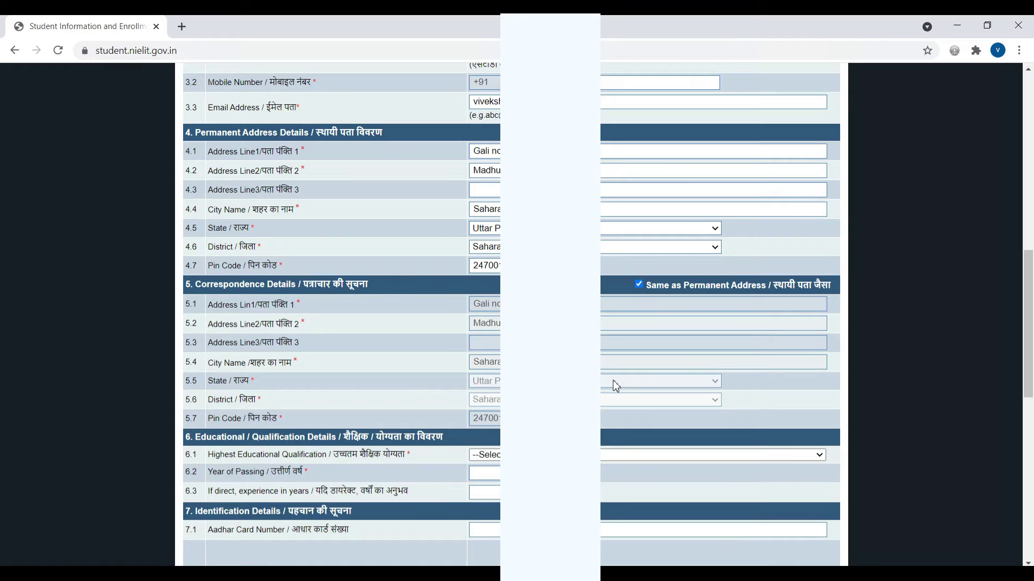
{"action": "scroll", "coordinate": [612, 380], "scroll_direction": "down", "scroll_amount": 1}
{"action": "scroll", "coordinate": [275, 275], "scroll_direction": "down", "scroll_amount": 1}
{"action": "scroll", "coordinate": [274, 274], "scroll_direction": "down", "scroll_amount": 1}
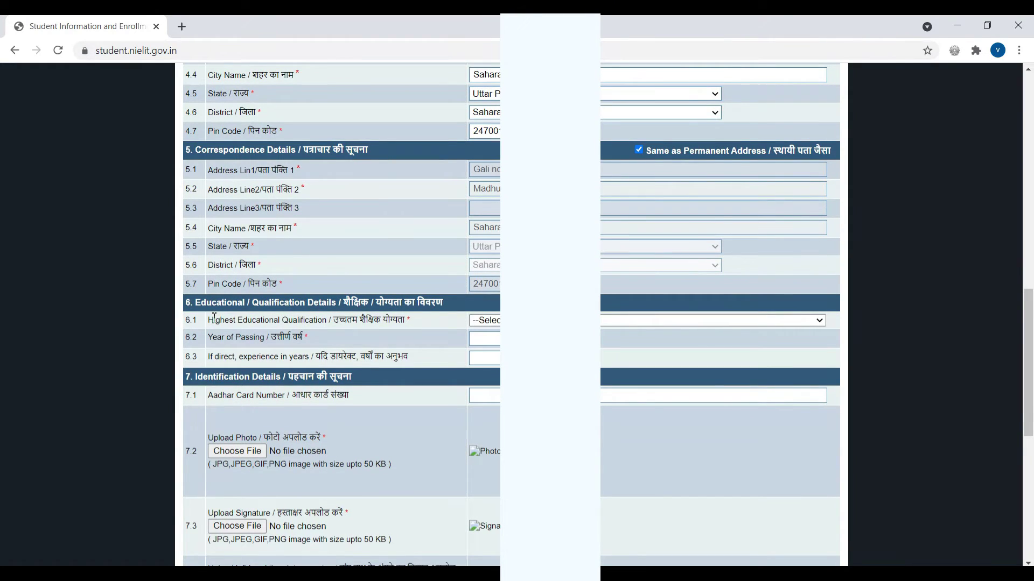
{"action": "scroll", "coordinate": [214, 317], "scroll_direction": "down", "scroll_amount": 1}
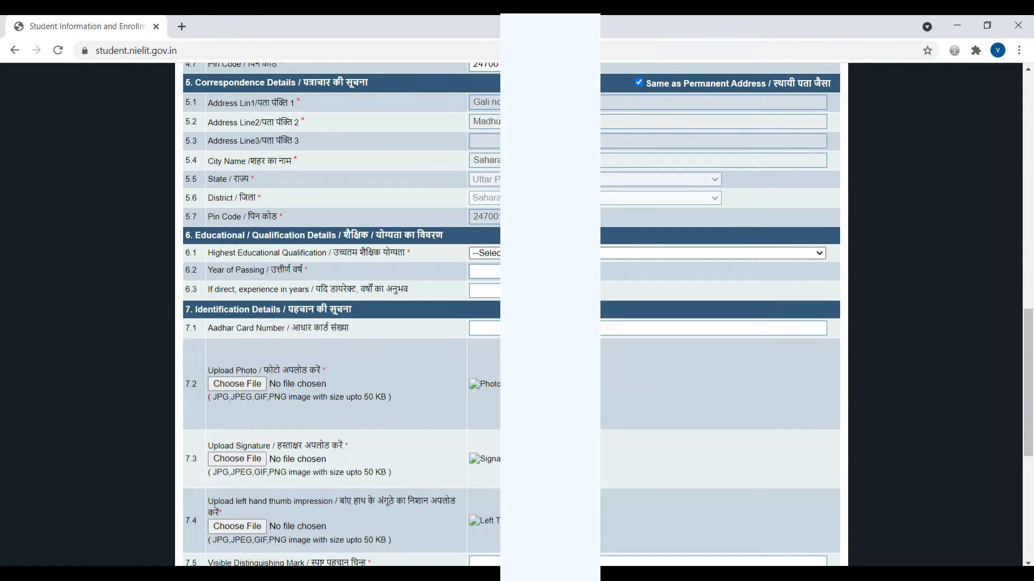
Choose 10+2 as highest qualification, enter 2019 as passing year and 1 year of experience.
{"action": "left_click", "coordinate": [603, 253]}
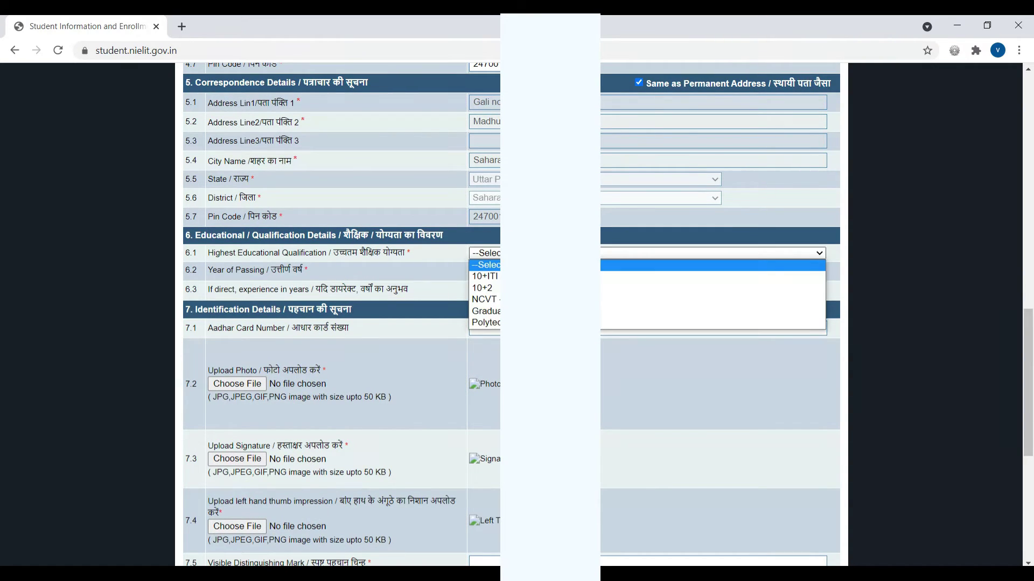
{"action": "key", "text": "Down"}
{"action": "key", "text": "Down"}
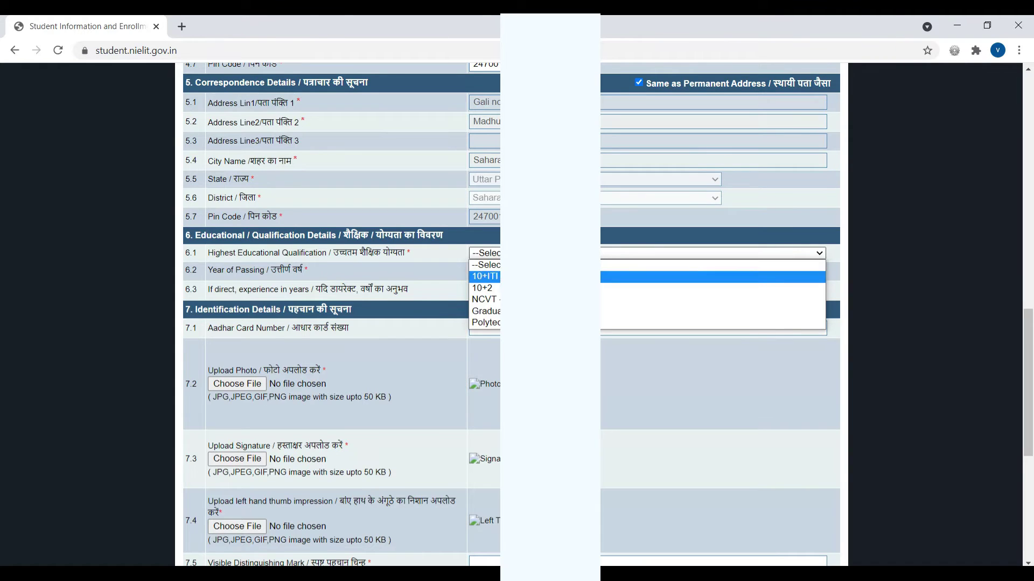
{"action": "key", "text": "Return"}
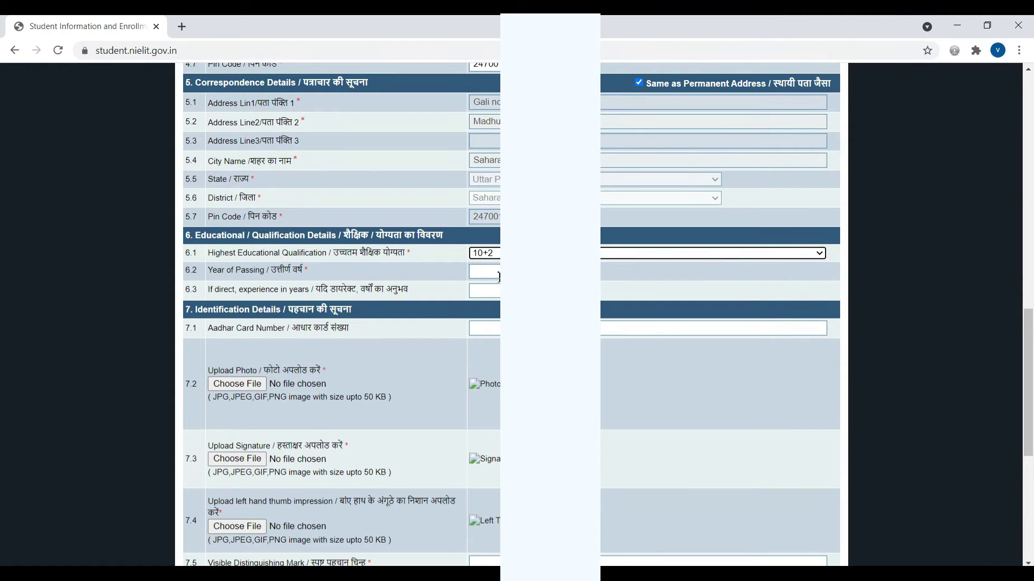
{"action": "left_click", "coordinate": [498, 272]}
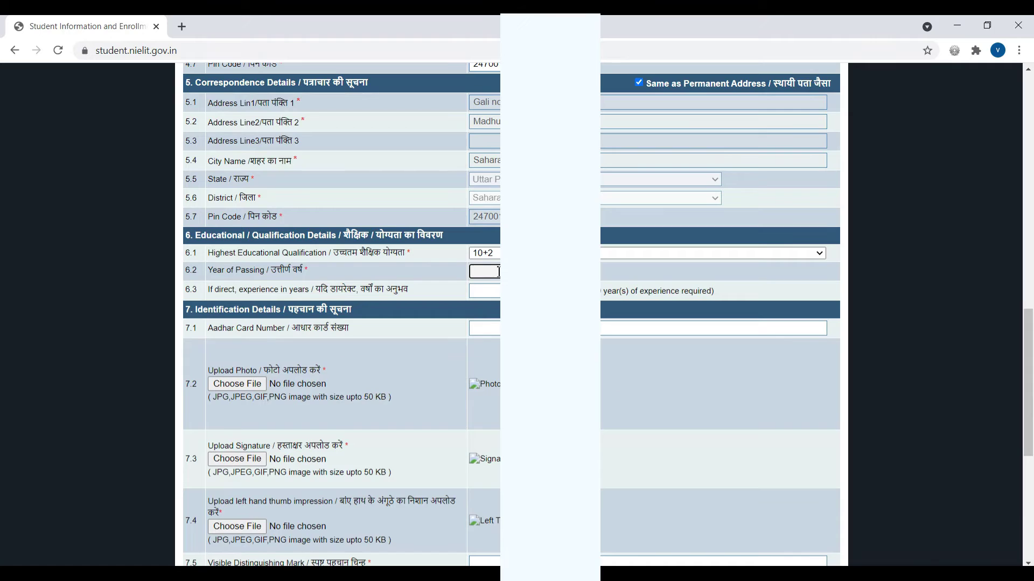
{"action": "type", "text": "2019"}
{"action": "left_click", "coordinate": [484, 291]}
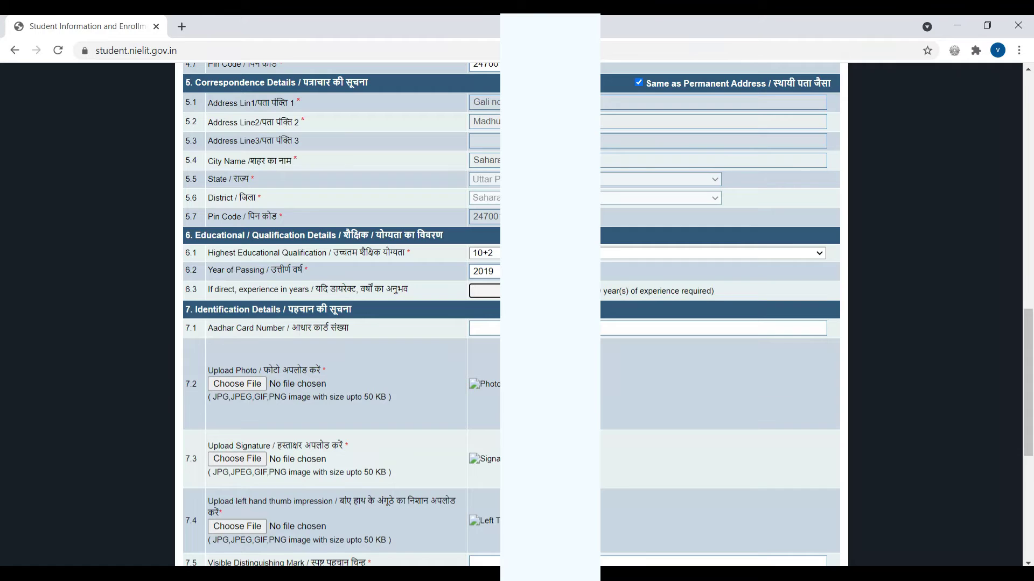
{"action": "type", "text": "1"}
Enter the applicant's Aadhaar card number in field 7.1 under Identification Details.
{"action": "left_click", "coordinate": [499, 329]}
{"action": "scroll", "coordinate": [499, 334], "scroll_direction": "down", "scroll_amount": 2}
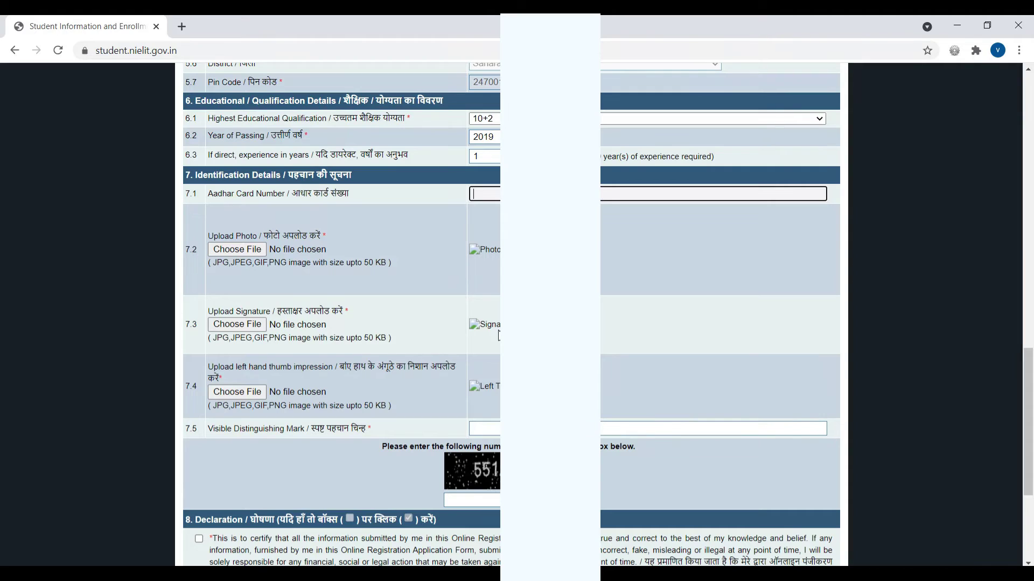
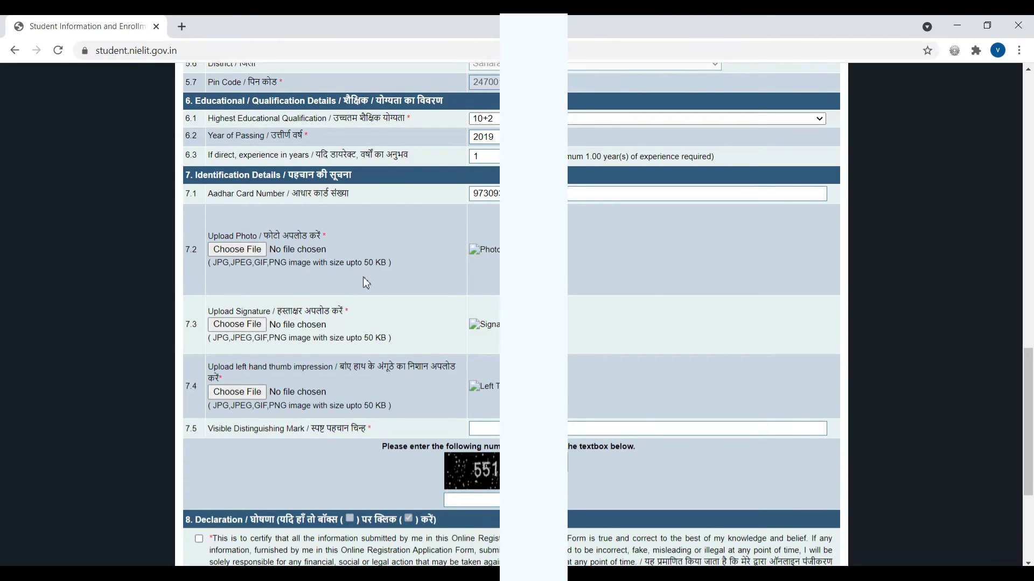
{"action": "left_click", "coordinate": [243, 251]}
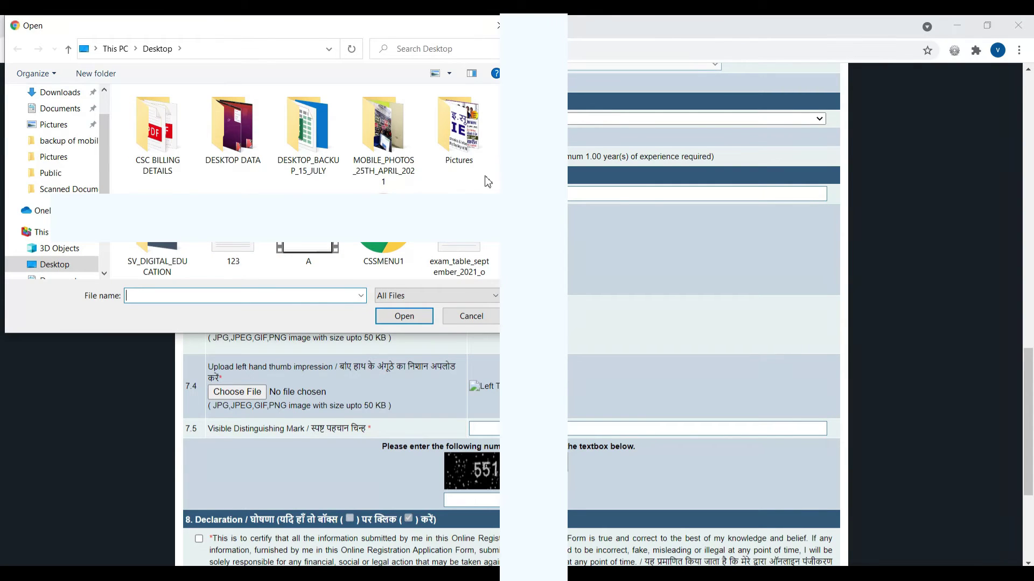
Upload photo.jpg as the applicant photo and SIG.jpg as the signature.
{"action": "scroll", "coordinate": [479, 173], "scroll_direction": "down", "scroll_amount": 3}
{"action": "left_click", "coordinate": [157, 253]}
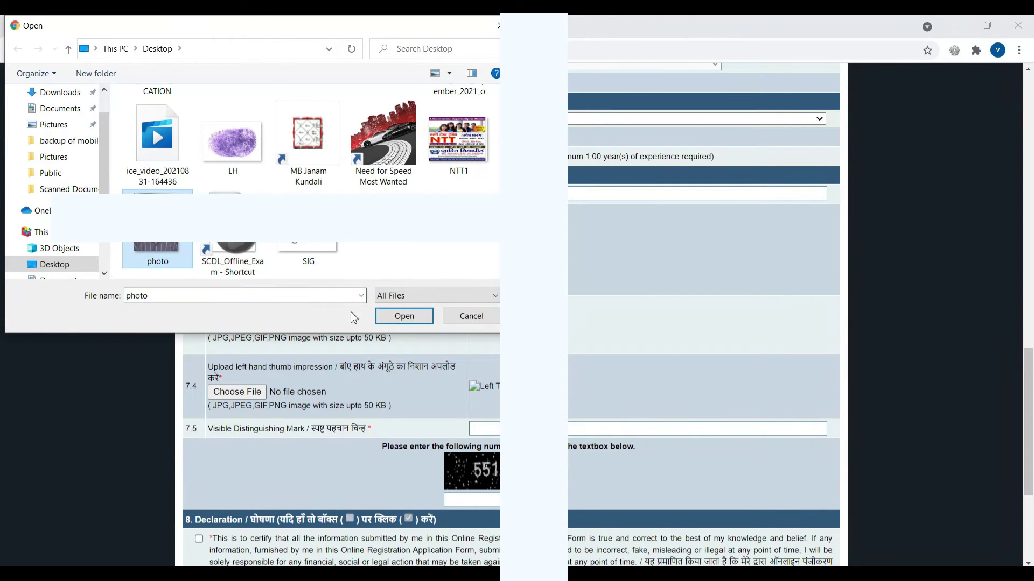
{"action": "left_click", "coordinate": [404, 316]}
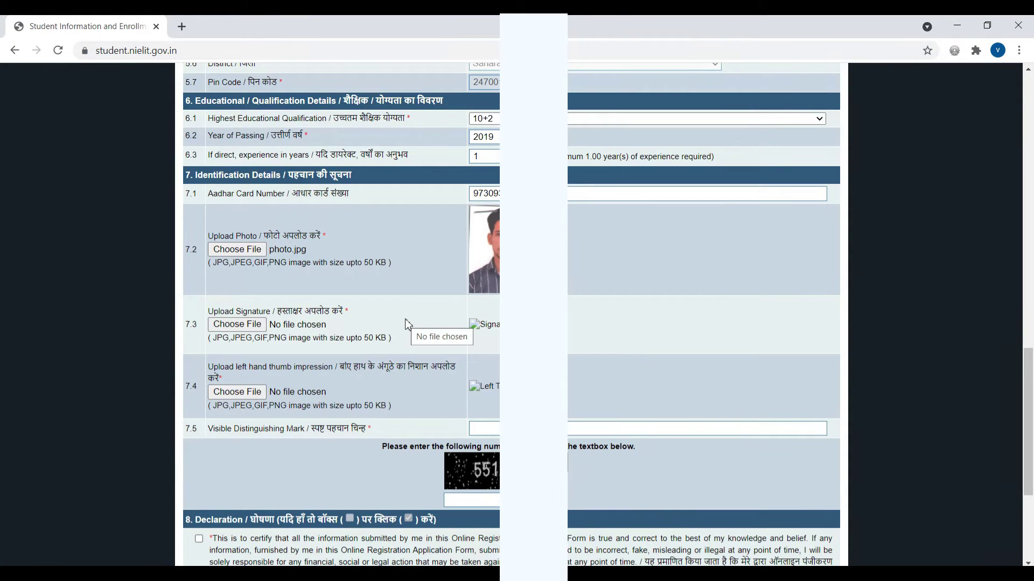
{"action": "left_click", "coordinate": [238, 325]}
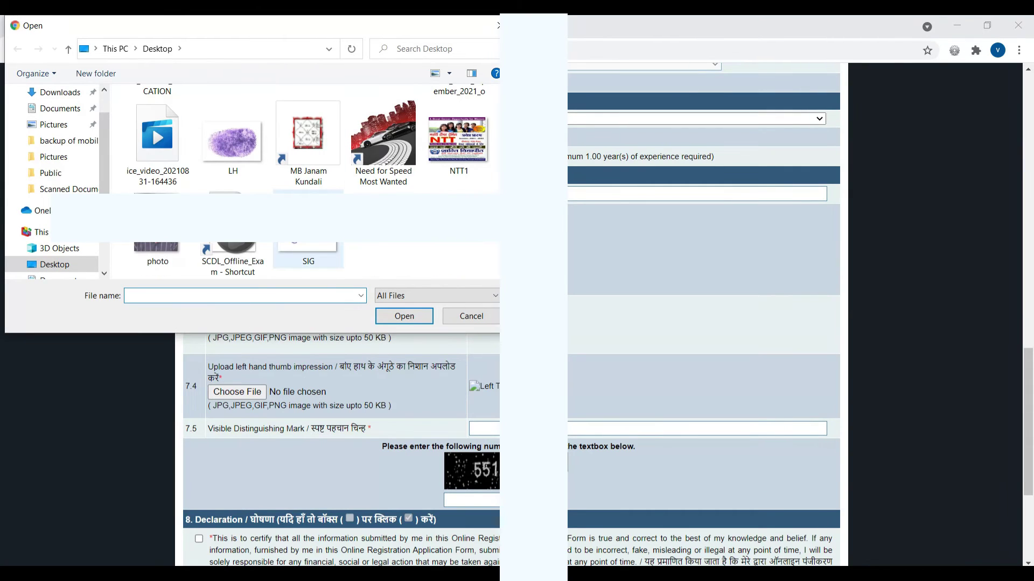
{"action": "left_click", "coordinate": [321, 245]}
{"action": "left_click", "coordinate": [405, 316]}
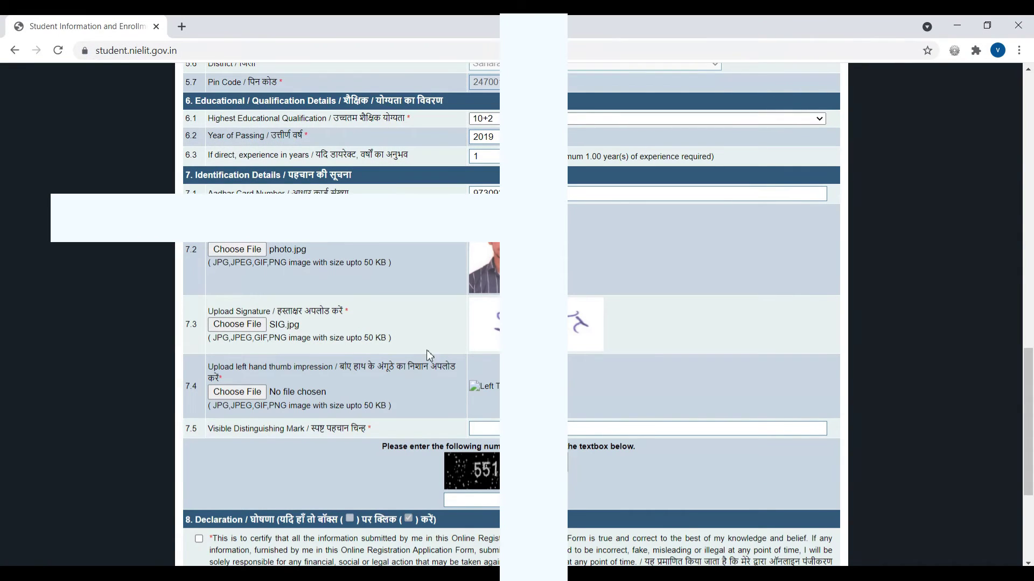
Upload LH.jpg as the left thumb impression.
{"action": "left_click", "coordinate": [237, 392]}
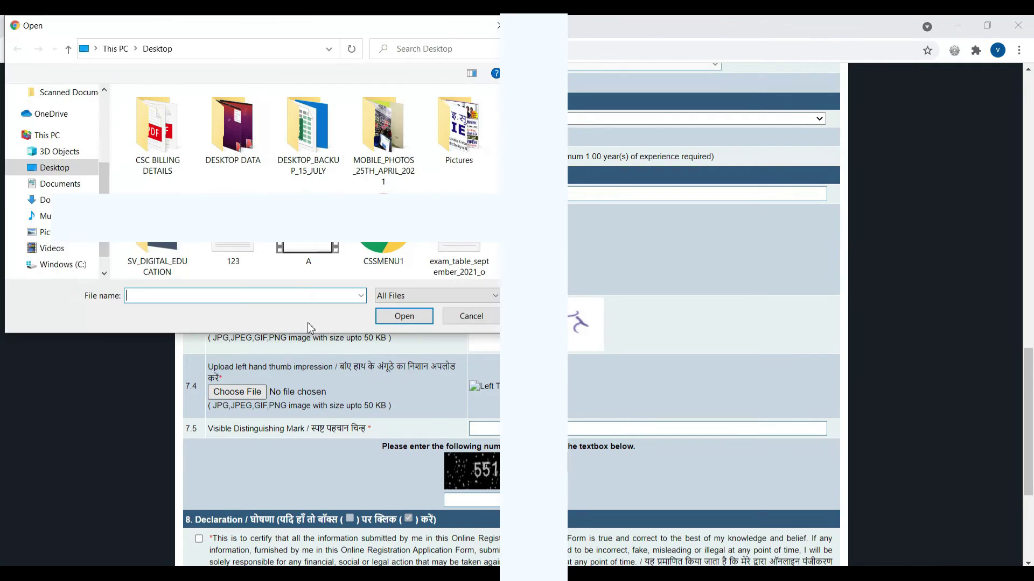
{"action": "scroll", "coordinate": [290, 253], "scroll_direction": "down", "scroll_amount": 2}
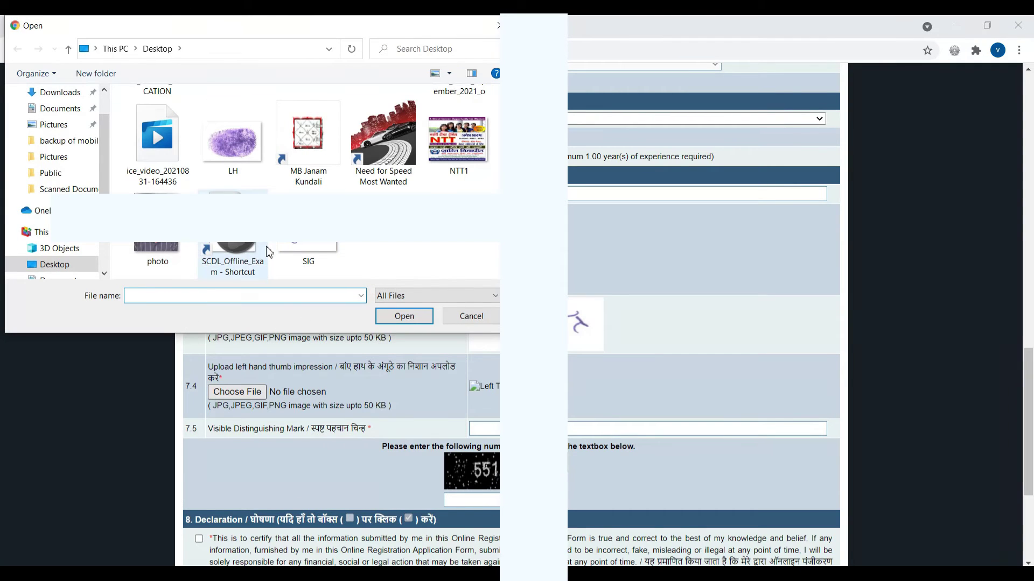
{"action": "left_click", "coordinate": [234, 146]}
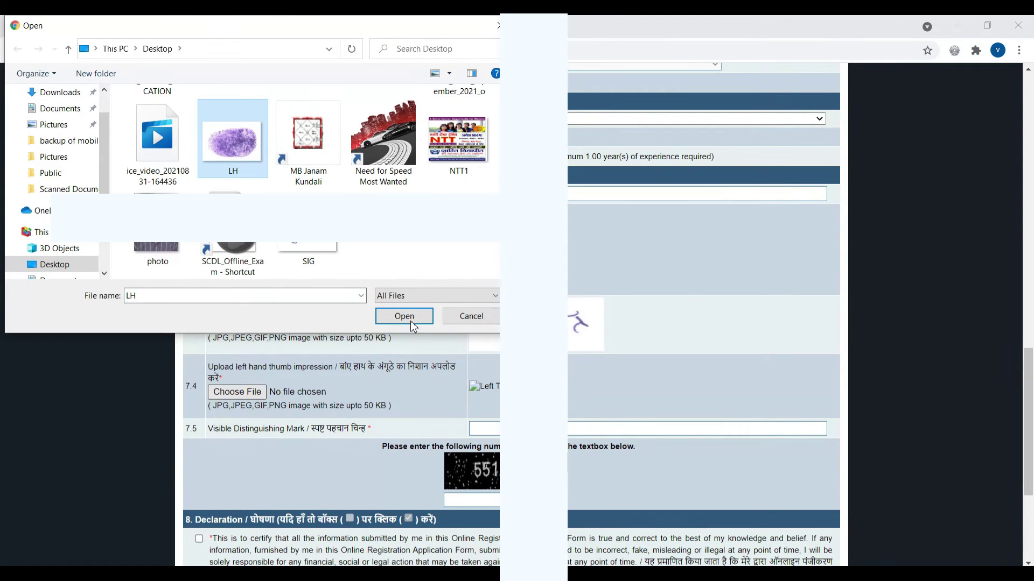
{"action": "left_click", "coordinate": [410, 319]}
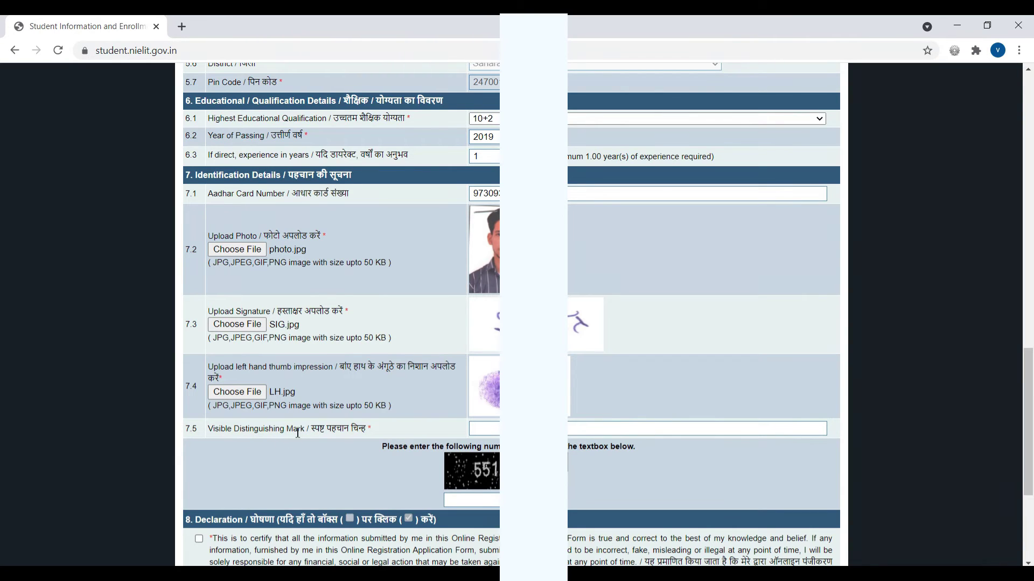
{"action": "left_click", "coordinate": [530, 429]}
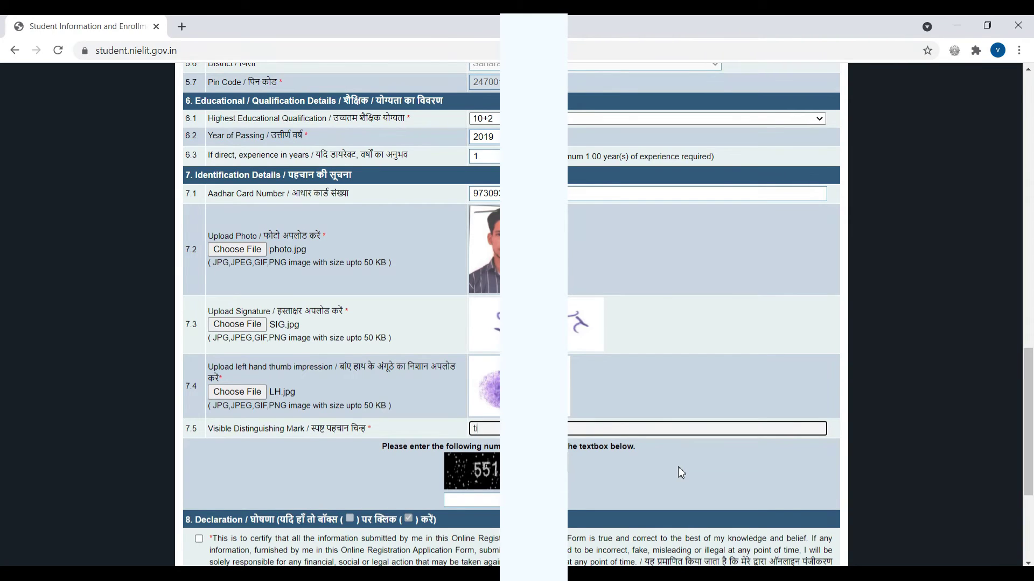
Fill in the visible distinguishing mark in field 7.5.
{"action": "key", "text": "BackSpace"}
{"action": "type", "text": "Til mar"}
{"action": "key", "text": "BackSpace"}
{"action": "key", "text": "BackSpace"}
{"action": "key", "text": "BackSpace"}
{"action": "type", "text": "Ma"}
{"action": "type", "text": "l"}
Enter 551266 as the captcha and tick the declaration checkbox.
{"action": "left_click", "coordinate": [492, 502]}
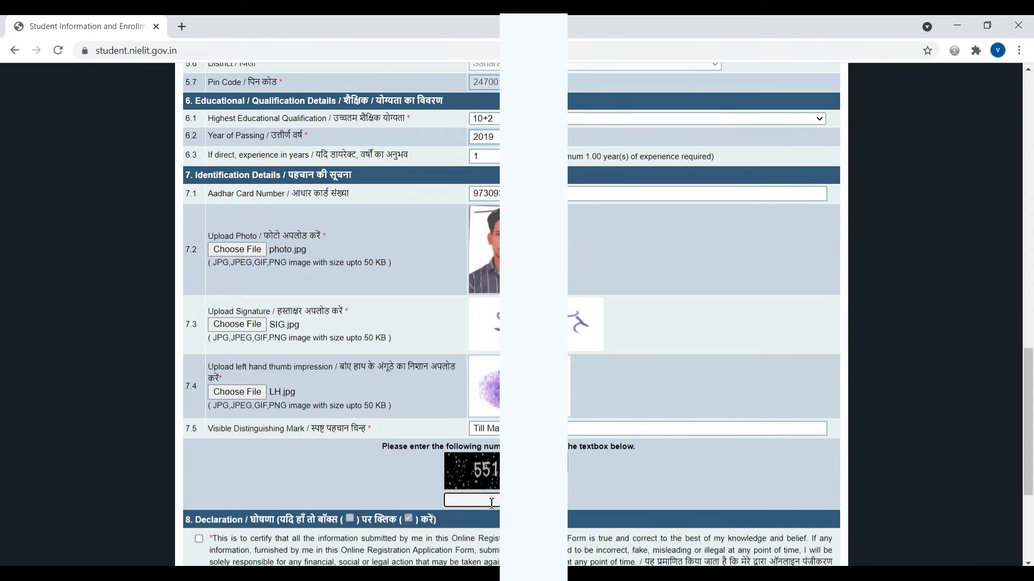
{"action": "type", "text": "551266"}
{"action": "scroll", "coordinate": [491, 502], "scroll_direction": "down", "scroll_amount": 2}
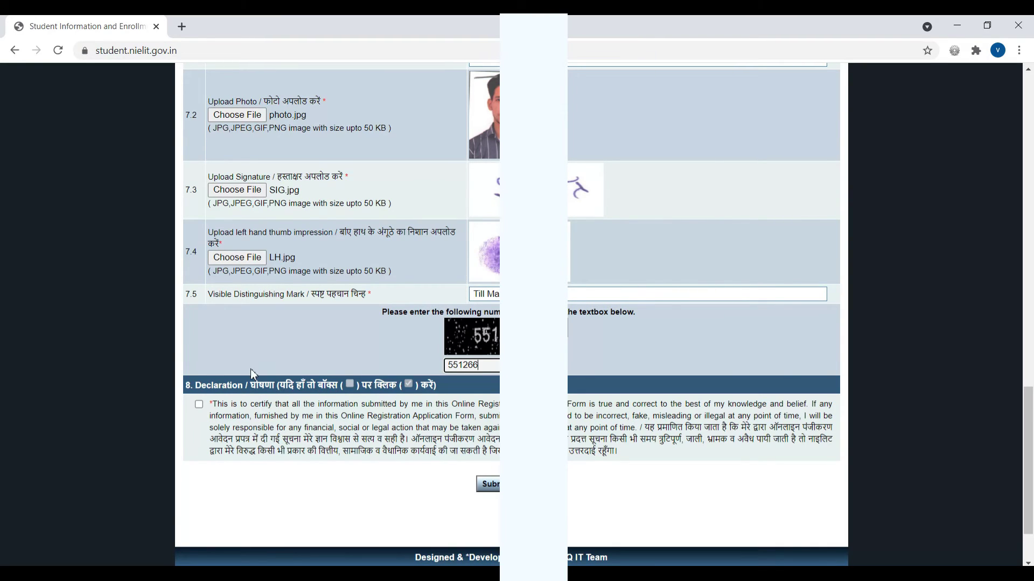
{"action": "left_click", "coordinate": [199, 405]}
Scroll through every section of the filled form to check it, then submit it for preview.
{"action": "scroll", "coordinate": [589, 308], "scroll_direction": "up", "scroll_amount": 20}
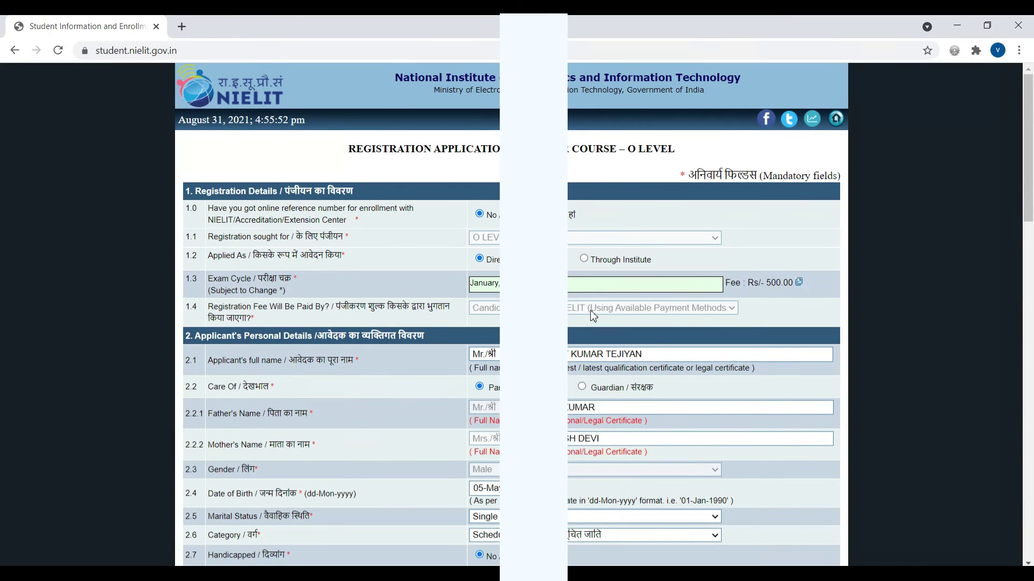
{"action": "scroll", "coordinate": [590, 310], "scroll_direction": "down", "scroll_amount": 2}
{"action": "scroll", "coordinate": [590, 312], "scroll_direction": "up", "scroll_amount": 2}
{"action": "scroll", "coordinate": [591, 313], "scroll_direction": "down", "scroll_amount": 13}
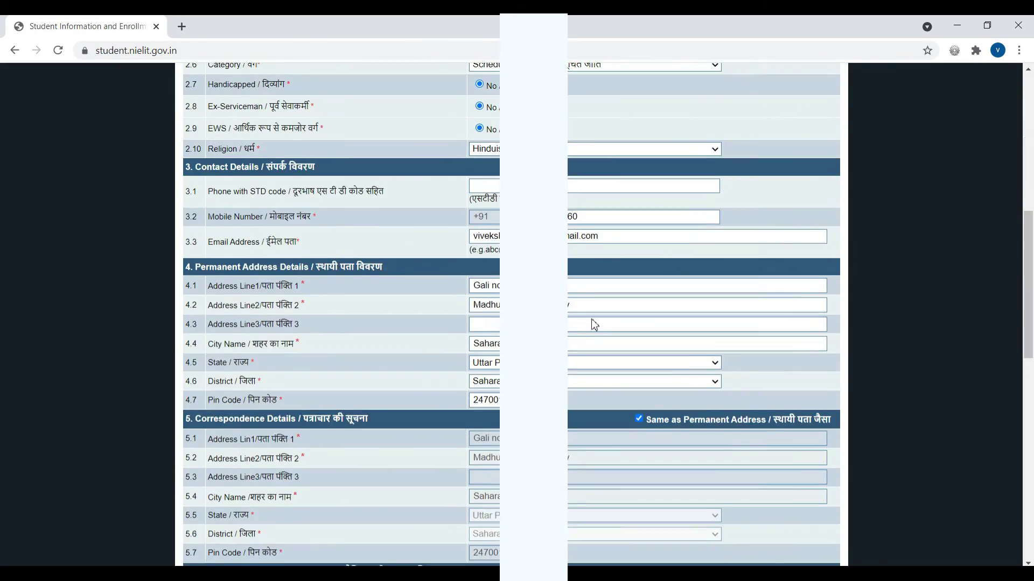
{"action": "scroll", "coordinate": [592, 323], "scroll_direction": "down", "scroll_amount": 2}
{"action": "scroll", "coordinate": [592, 323], "scroll_direction": "up", "scroll_amount": 15}
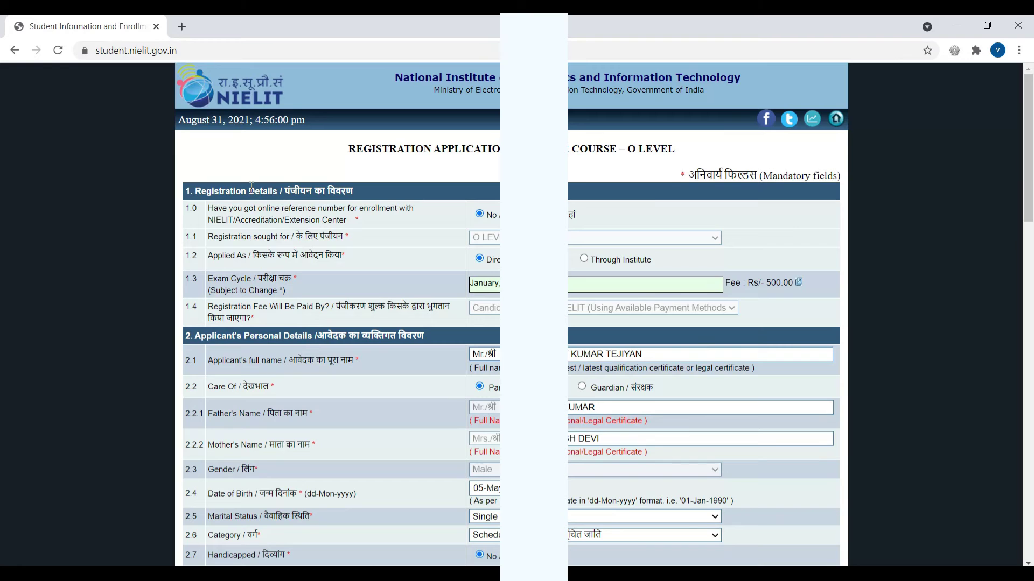
{"action": "scroll", "coordinate": [258, 179], "scroll_direction": "down", "scroll_amount": 4}
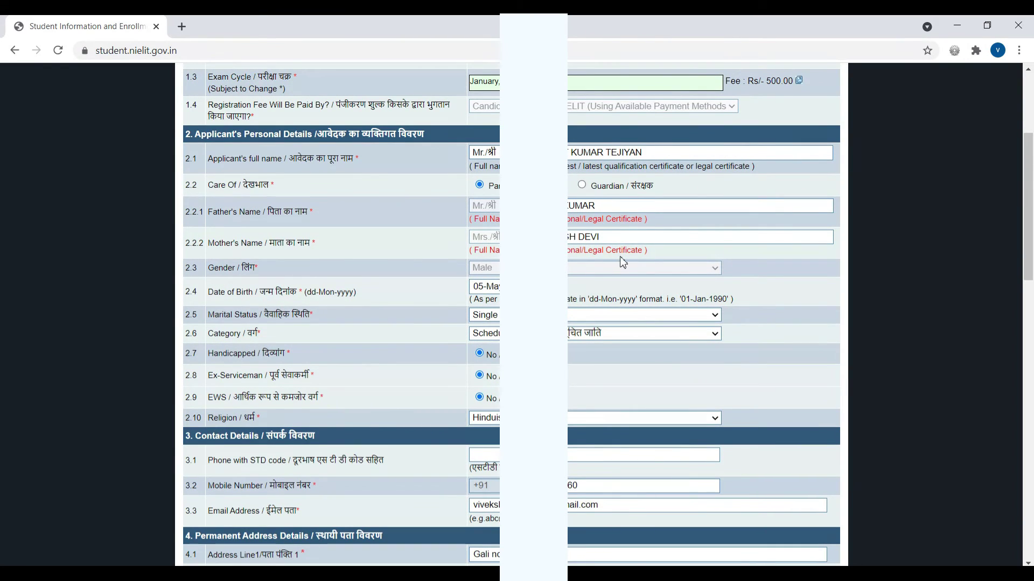
{"action": "scroll", "coordinate": [623, 263], "scroll_direction": "down", "scroll_amount": 4}
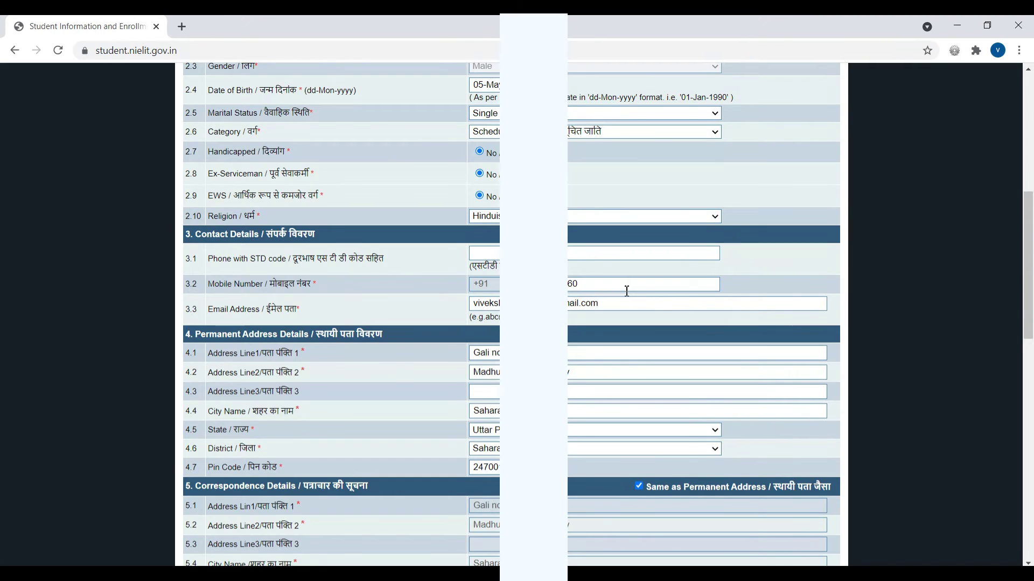
{"action": "scroll", "coordinate": [627, 290], "scroll_direction": "down", "scroll_amount": 4}
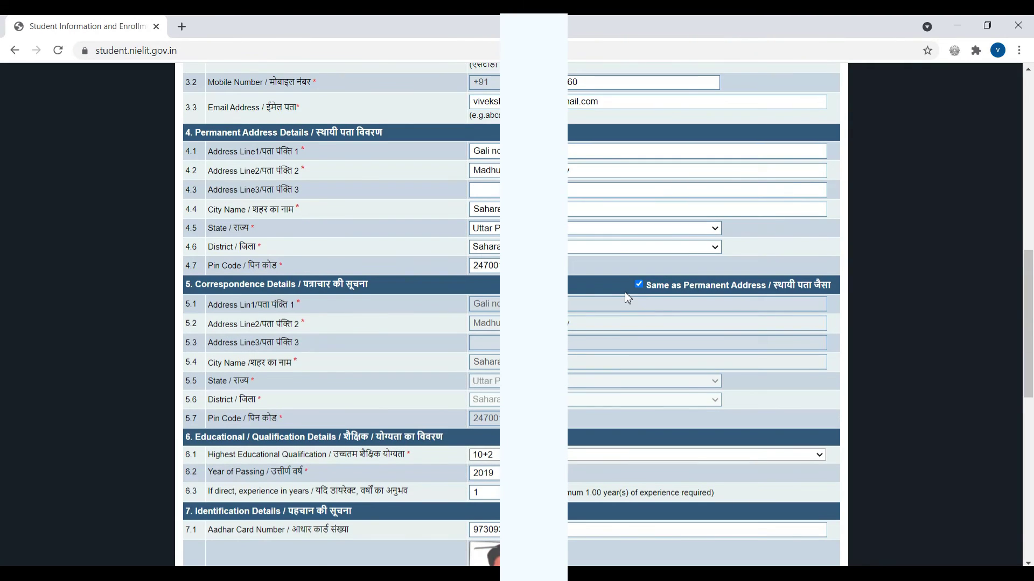
{"action": "scroll", "coordinate": [624, 292], "scroll_direction": "down", "scroll_amount": 3}
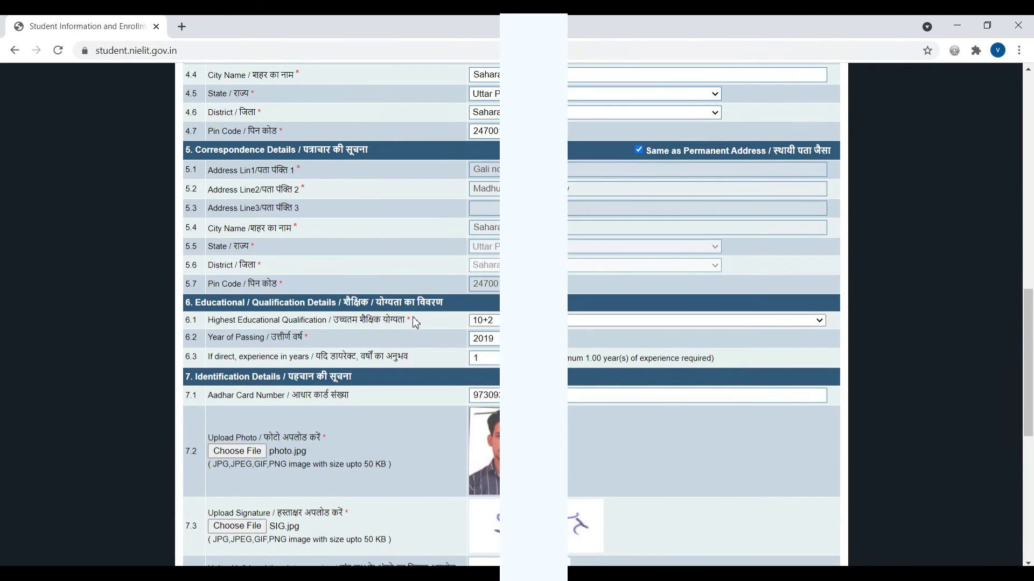
{"action": "scroll", "coordinate": [415, 322], "scroll_direction": "down", "scroll_amount": 3}
{"action": "scroll", "coordinate": [494, 314], "scroll_direction": "down", "scroll_amount": 5}
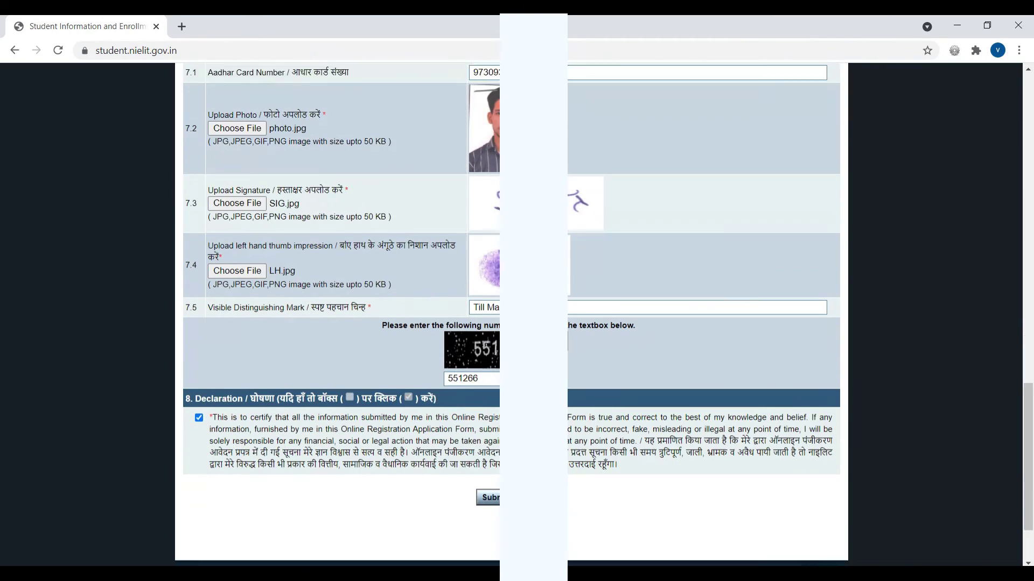
{"action": "left_click", "coordinate": [490, 417]}
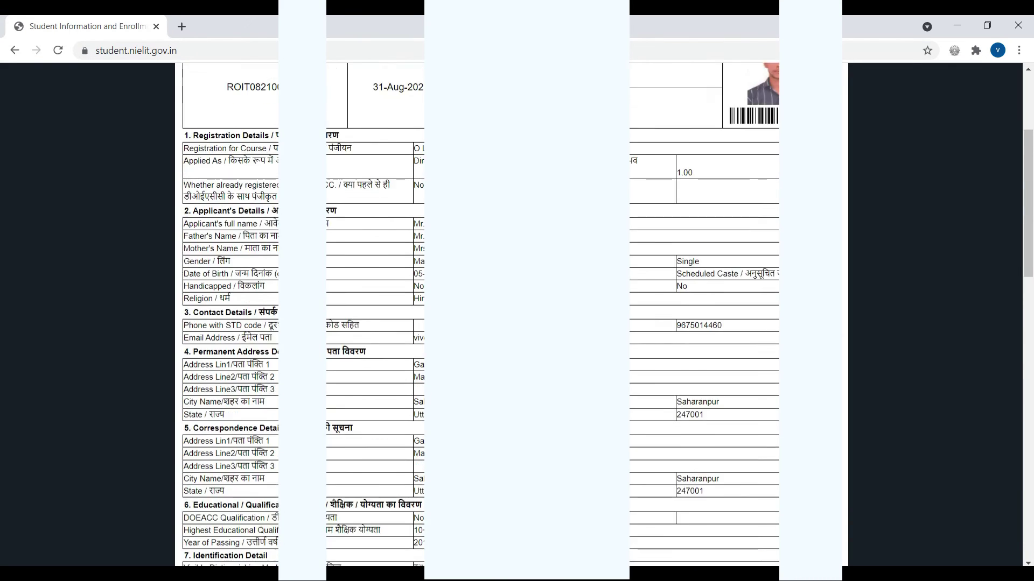
Review the registration preview and make the final submission to reach the payment options.
{"action": "scroll", "coordinate": [511, 312], "scroll_direction": "up", "scroll_amount": 3}
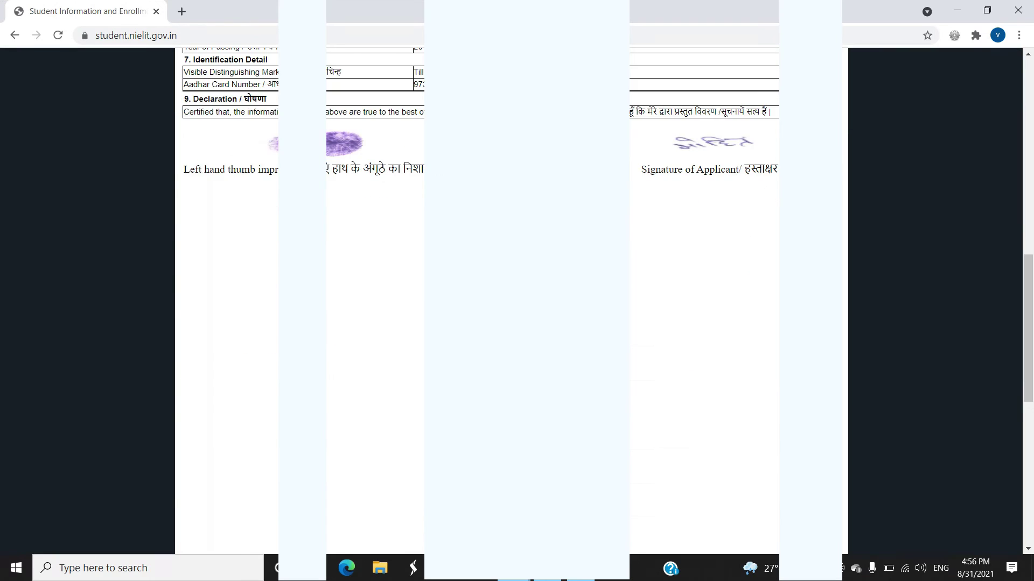
{"action": "scroll", "coordinate": [512, 269], "scroll_direction": "up", "scroll_amount": 5}
{"action": "scroll", "coordinate": [512, 301], "scroll_direction": "up", "scroll_amount": 6}
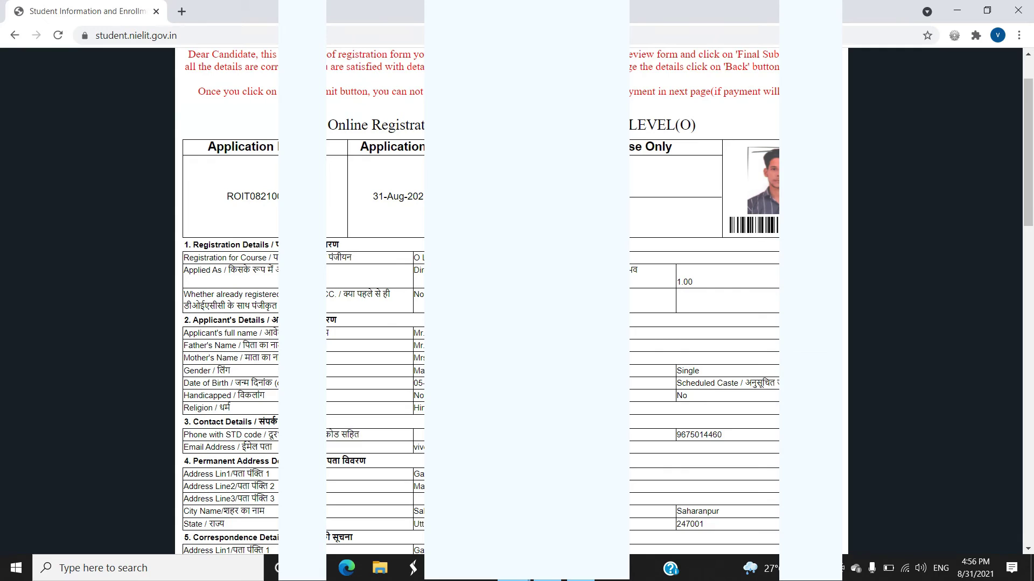
{"action": "scroll", "coordinate": [511, 301], "scroll_direction": "down", "scroll_amount": 6}
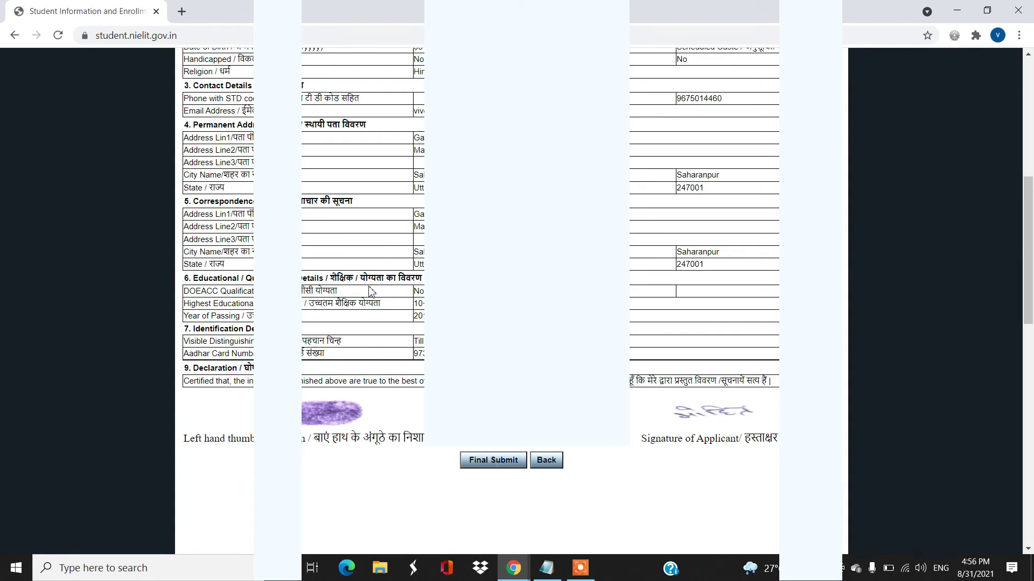
{"action": "left_click", "coordinate": [491, 464]}
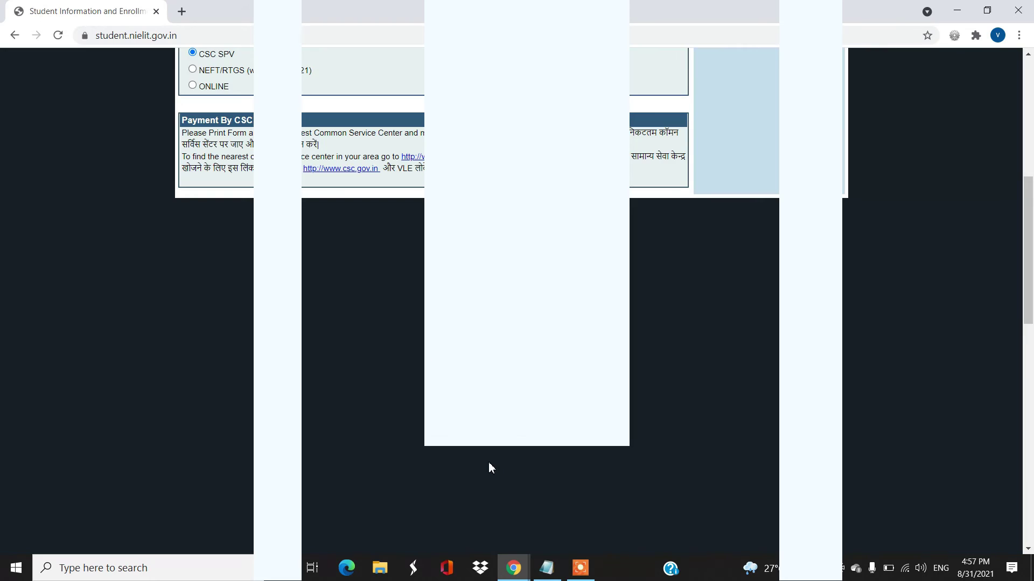
{"action": "scroll", "coordinate": [467, 461], "scroll_direction": "up", "scroll_amount": 8}
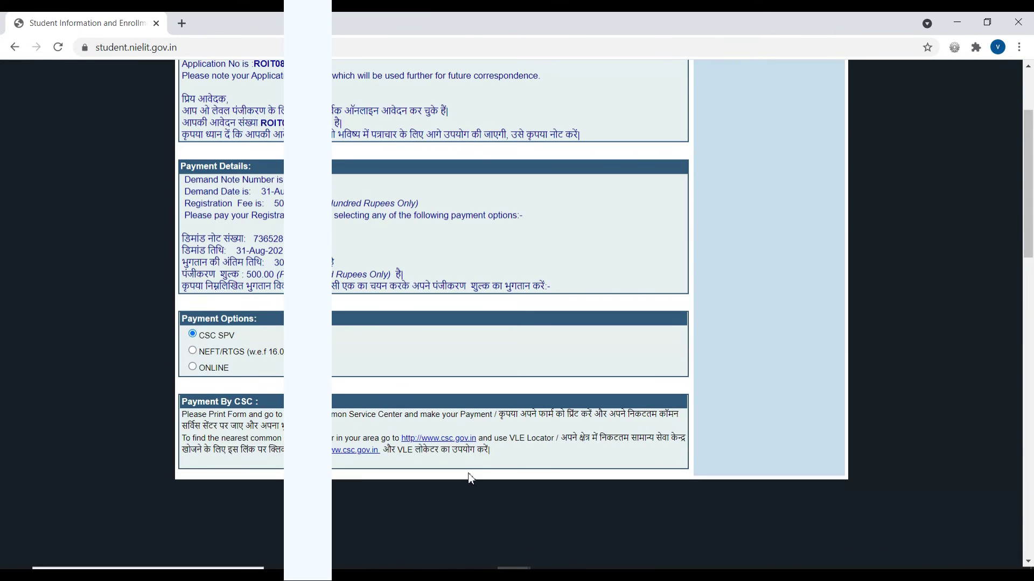
{"action": "scroll", "coordinate": [467, 476], "scroll_direction": "down", "scroll_amount": 3}
{"action": "scroll", "coordinate": [263, 357], "scroll_direction": "down", "scroll_amount": 1}
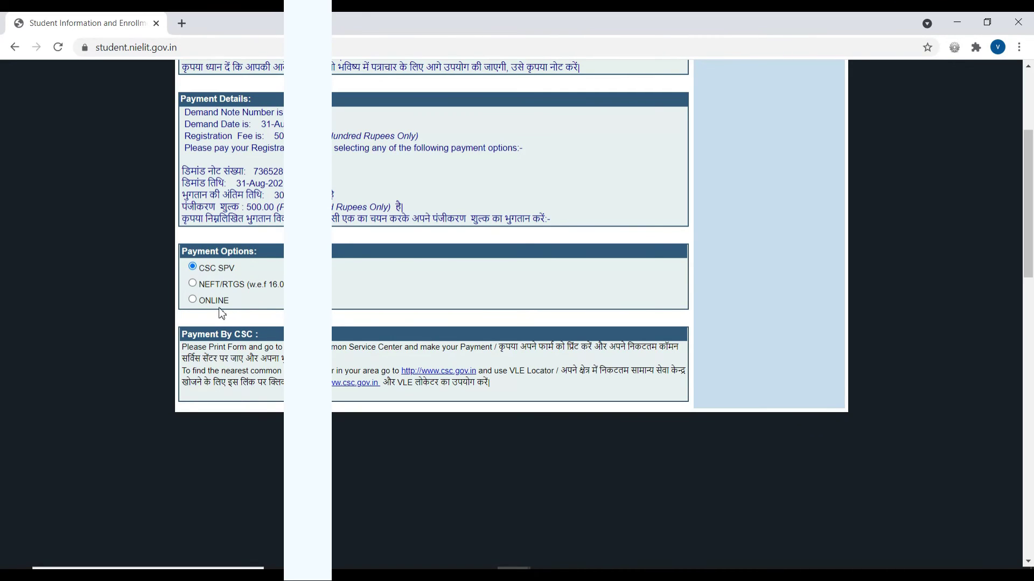
{"action": "left_click", "coordinate": [193, 300]}
Go to online payment, choose UPI in BillDesk and proceed with the ₹500.00 fee.
{"action": "left_click", "coordinate": [556, 506]}
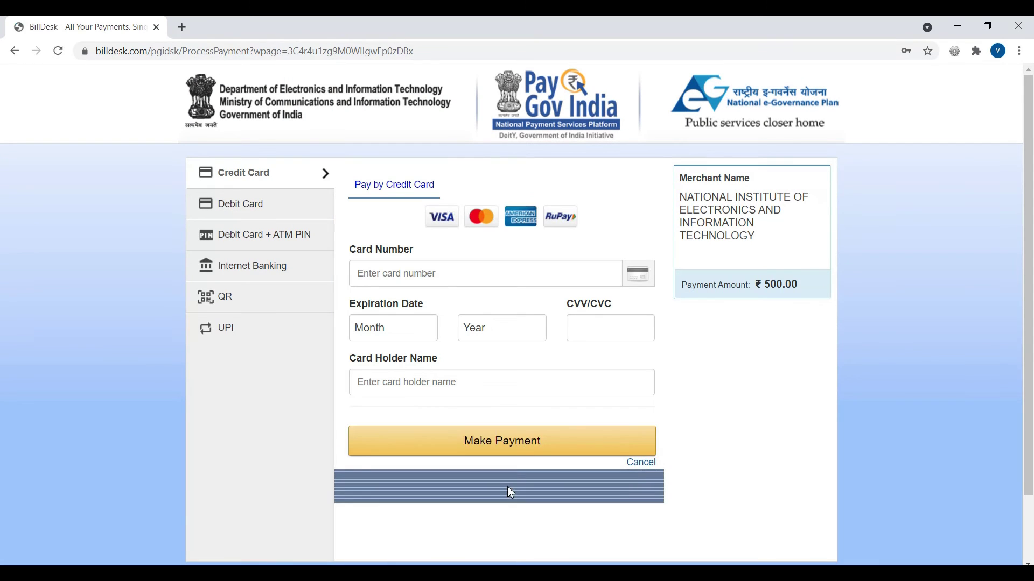
{"action": "left_click", "coordinate": [241, 214]}
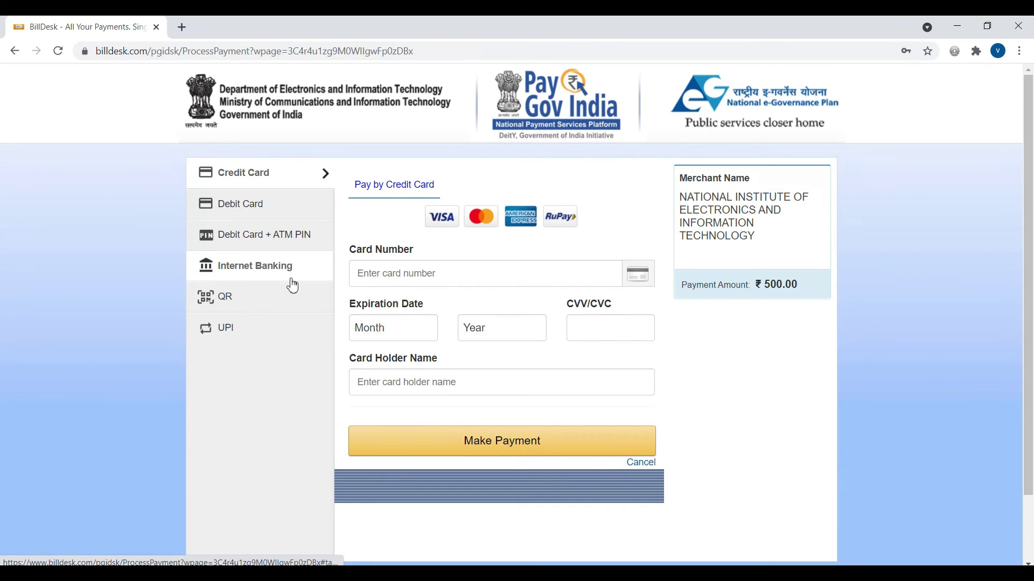
{"action": "left_click", "coordinate": [226, 330]}
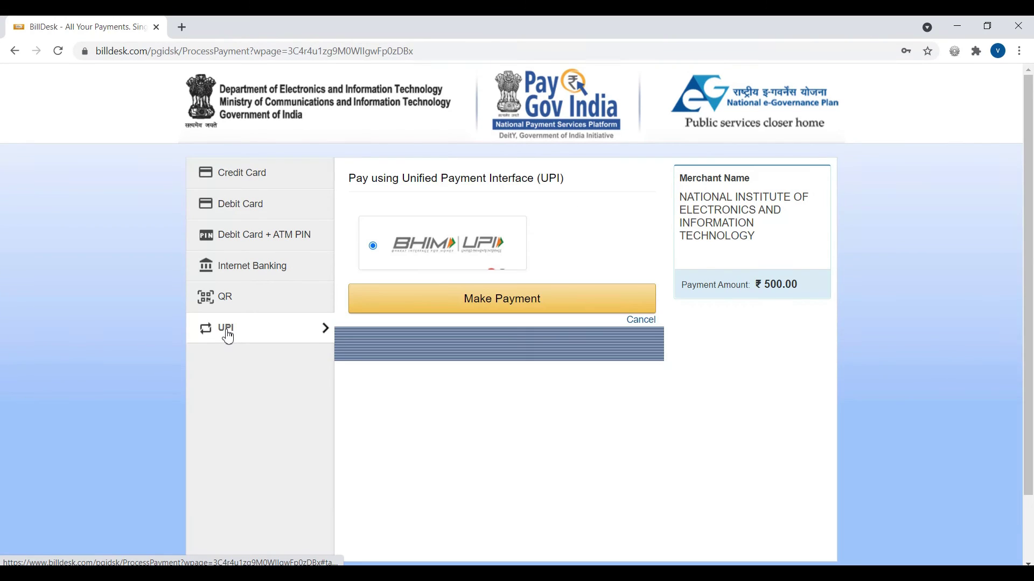
{"action": "left_click", "coordinate": [494, 310]}
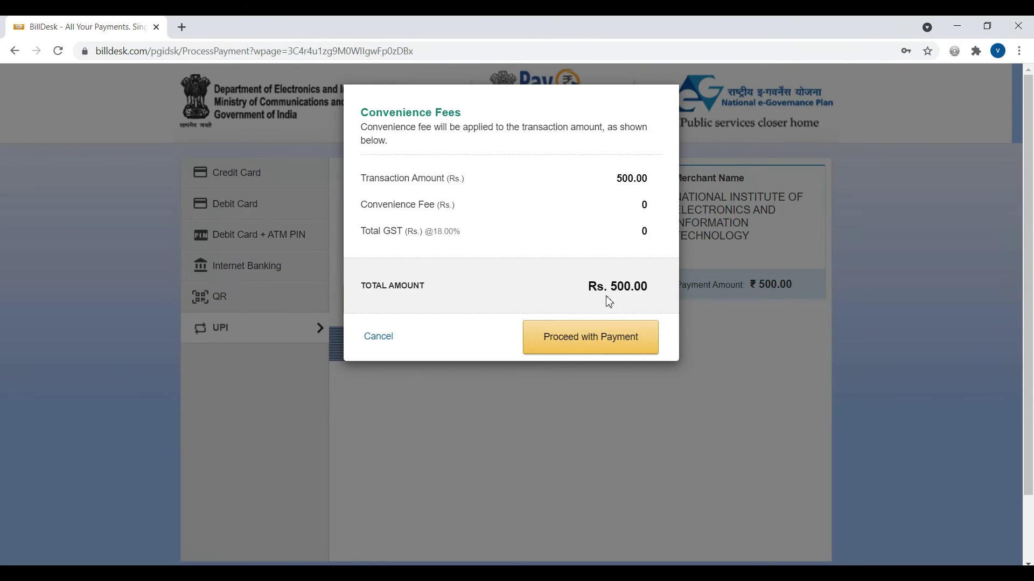
{"action": "left_click", "coordinate": [592, 344]}
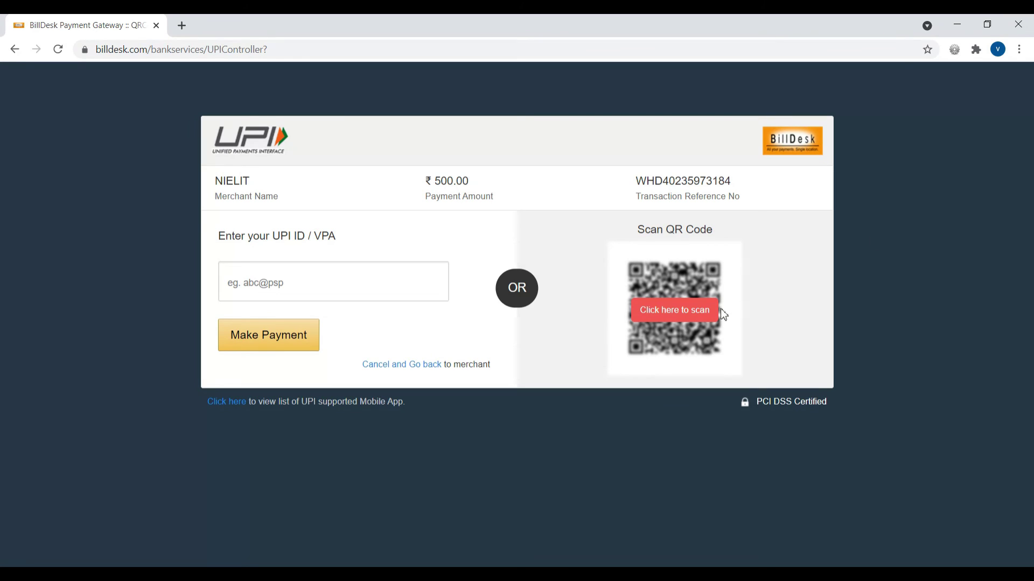
Reveal the UPI QR code for paying the ₹500.00 fee.
{"action": "left_click", "coordinate": [710, 310]}
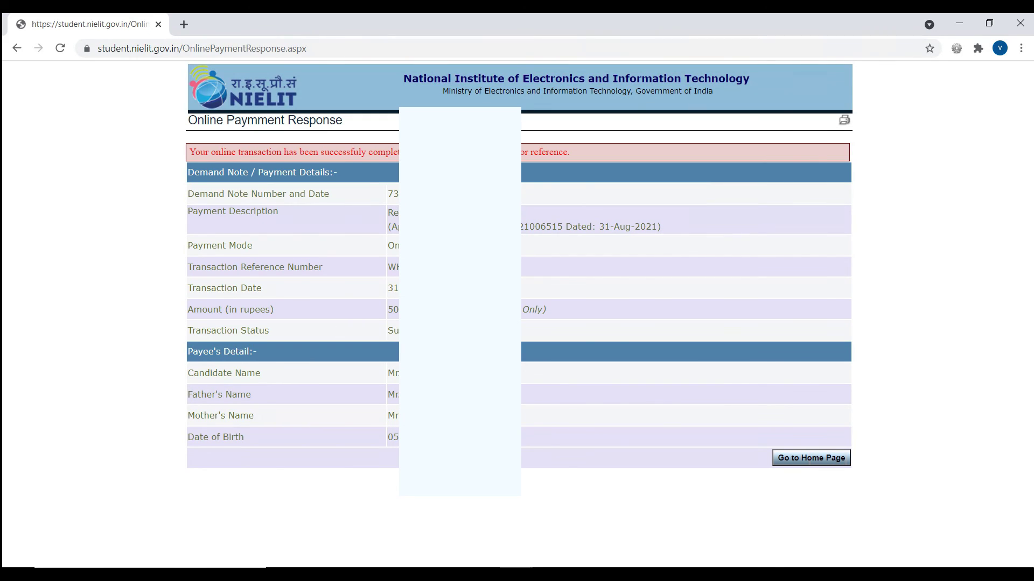
Print the payment receipt on the Canon MF4800 Series, all pages, portrait orientation.
{"action": "left_click", "coordinate": [845, 122]}
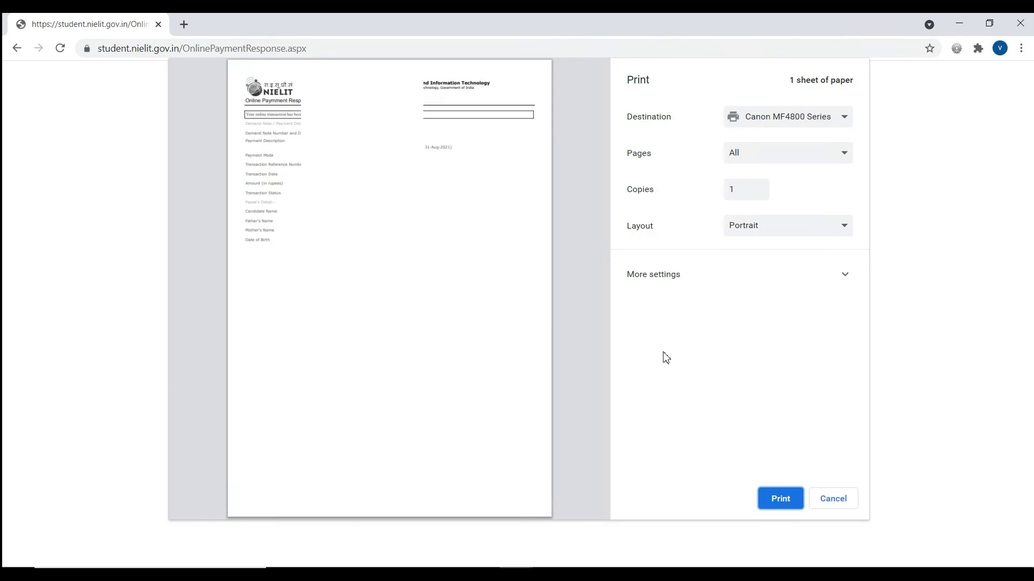
{"action": "left_click", "coordinate": [804, 122]}
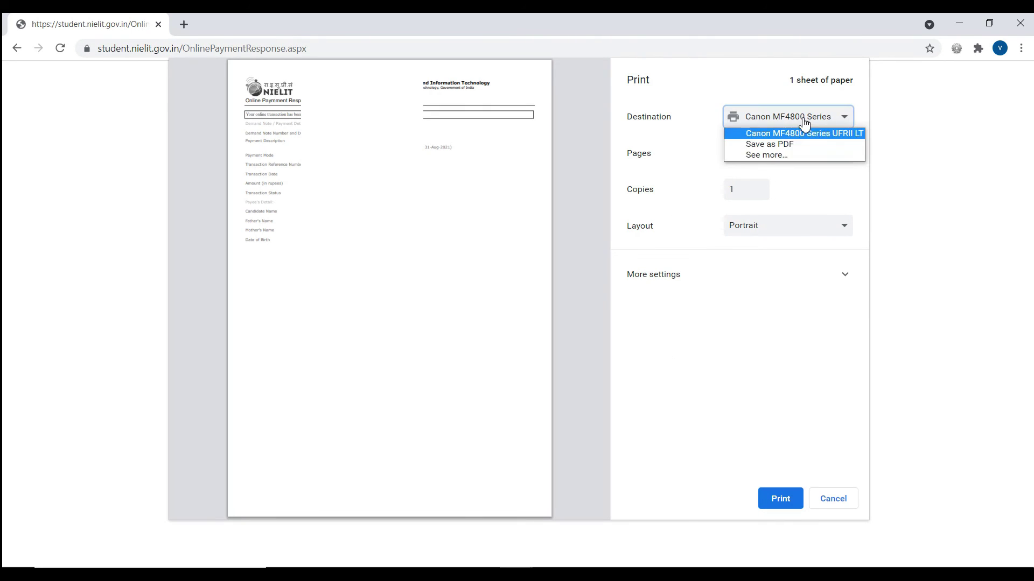
{"action": "left_click", "coordinate": [804, 123]}
{"action": "left_click", "coordinate": [786, 157]}
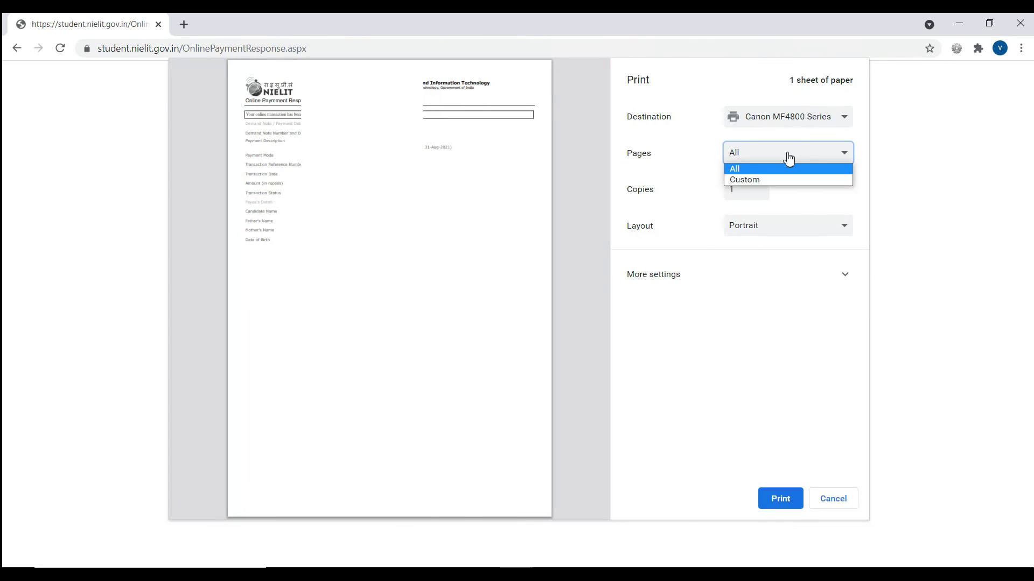
{"action": "left_click", "coordinate": [789, 157]}
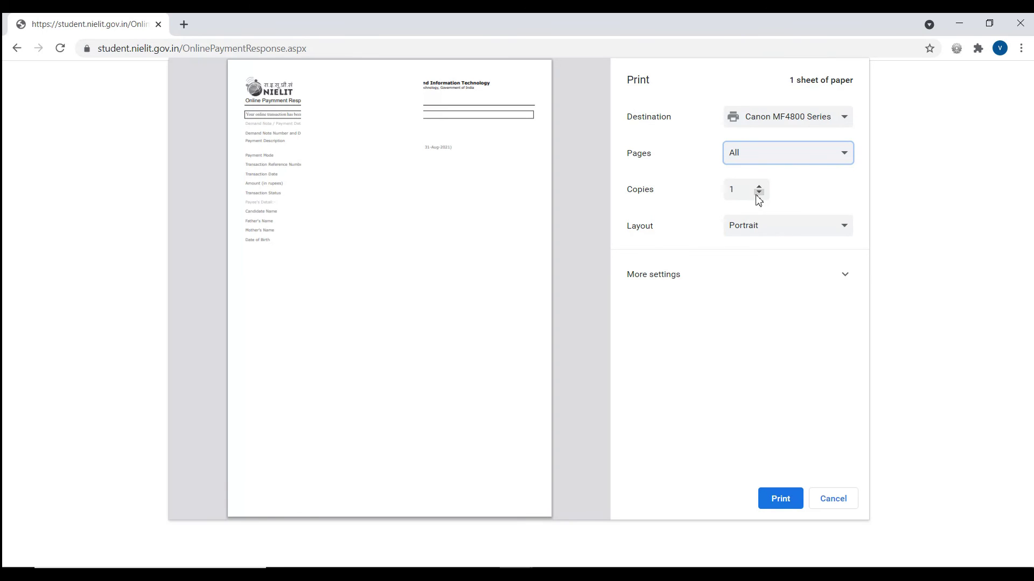
{"action": "left_click", "coordinate": [762, 231]}
{"action": "left_click", "coordinate": [765, 232]}
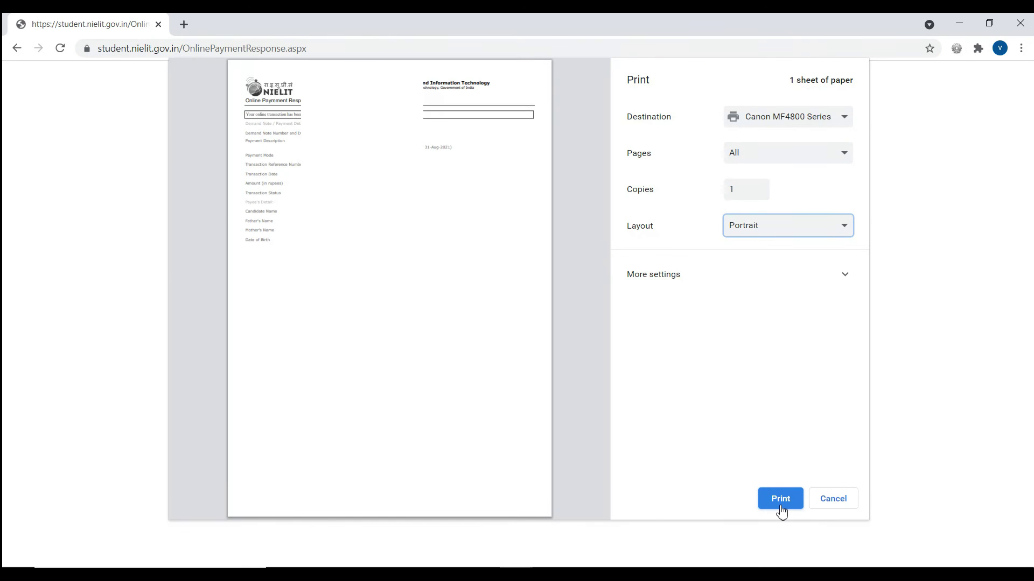
{"action": "left_click", "coordinate": [842, 509]}
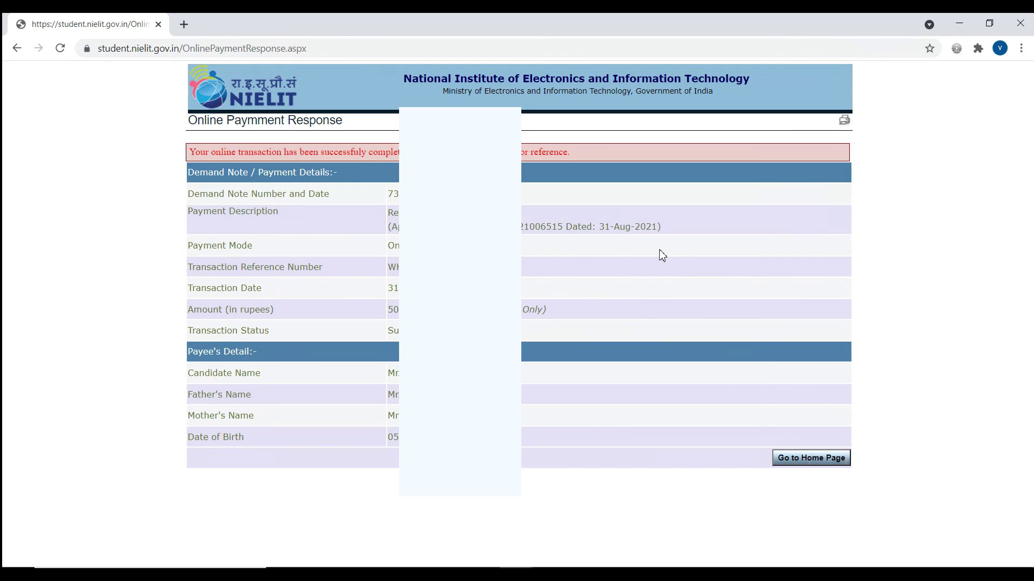